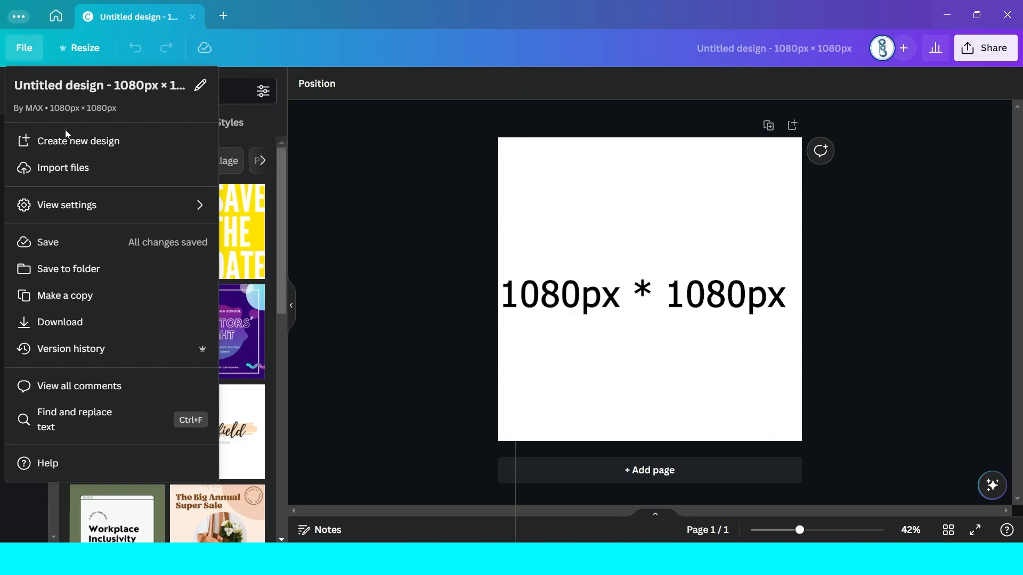
Create a new design with a custom size of 1080 × 1080 px and close the previous design
{"action": "left_click", "coordinate": [71, 119]}
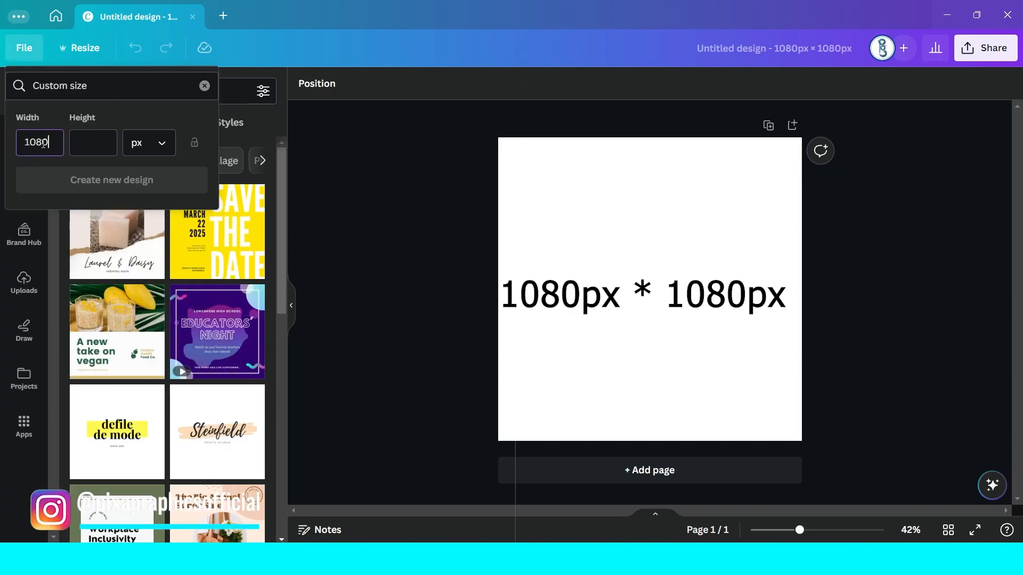
{"action": "type", "text": "108"}
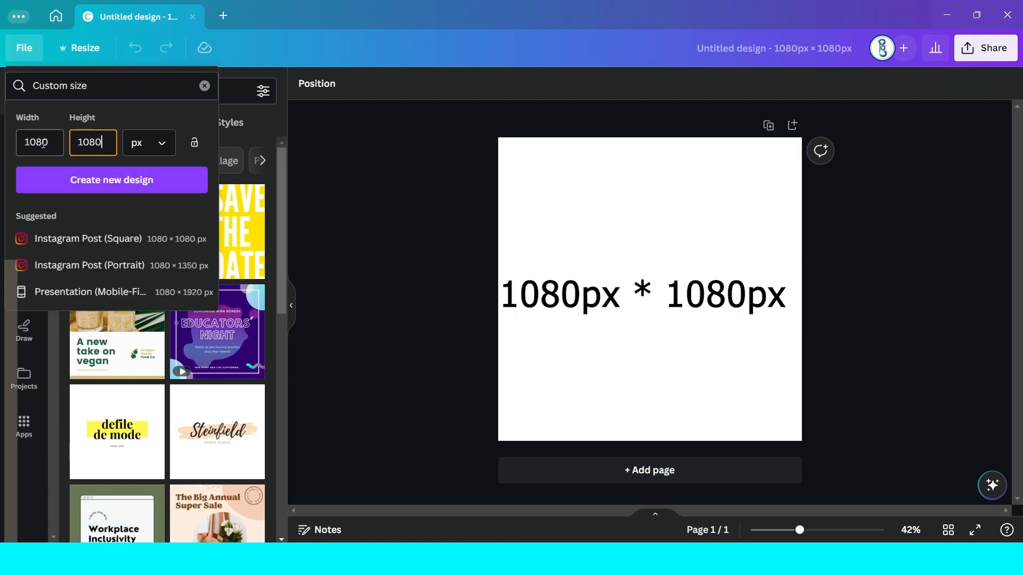
{"action": "type", "text": "0"}
{"action": "left_click", "coordinate": [112, 181]}
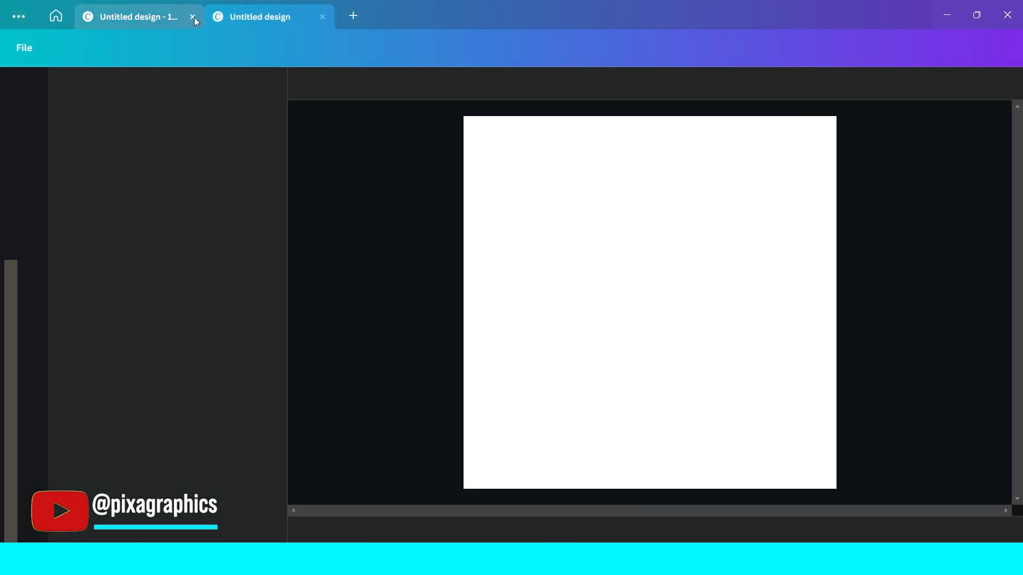
{"action": "left_click", "coordinate": [193, 17]}
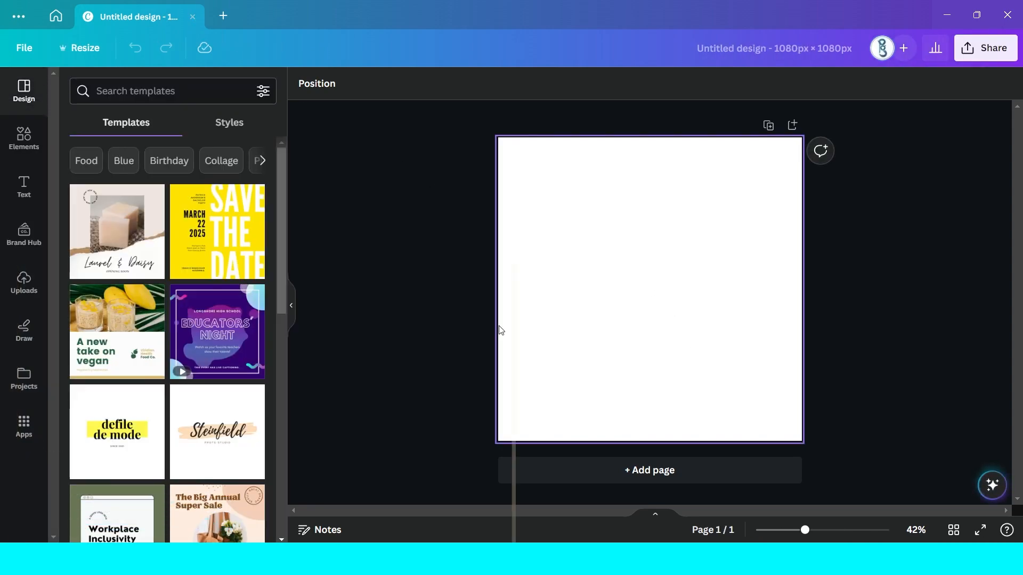
Search the elements for "jumping" and limit the results to photos
{"action": "left_click", "coordinate": [15, 136]}
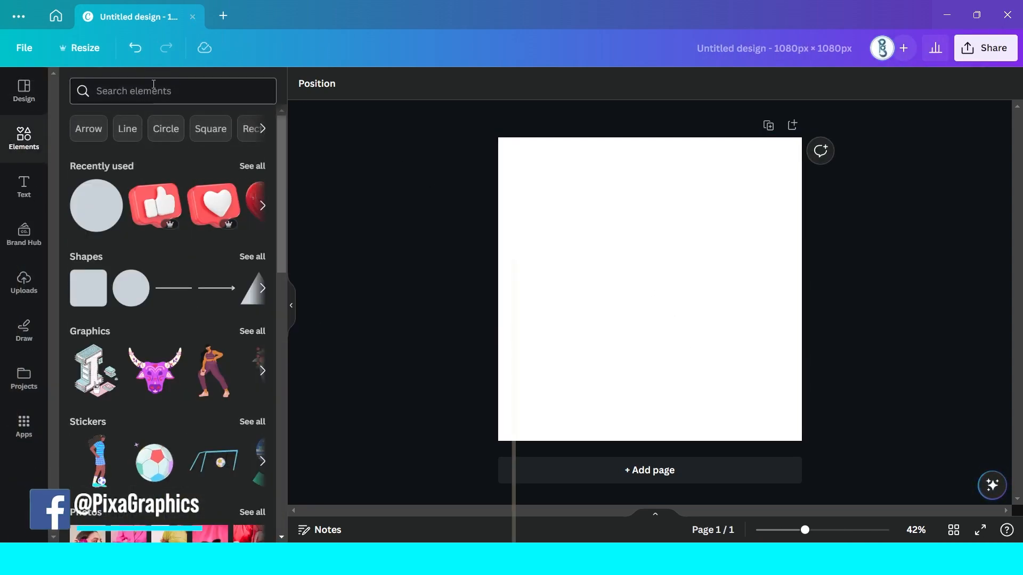
{"action": "left_click", "coordinate": [153, 84]}
{"action": "type", "text": "jumpi"}
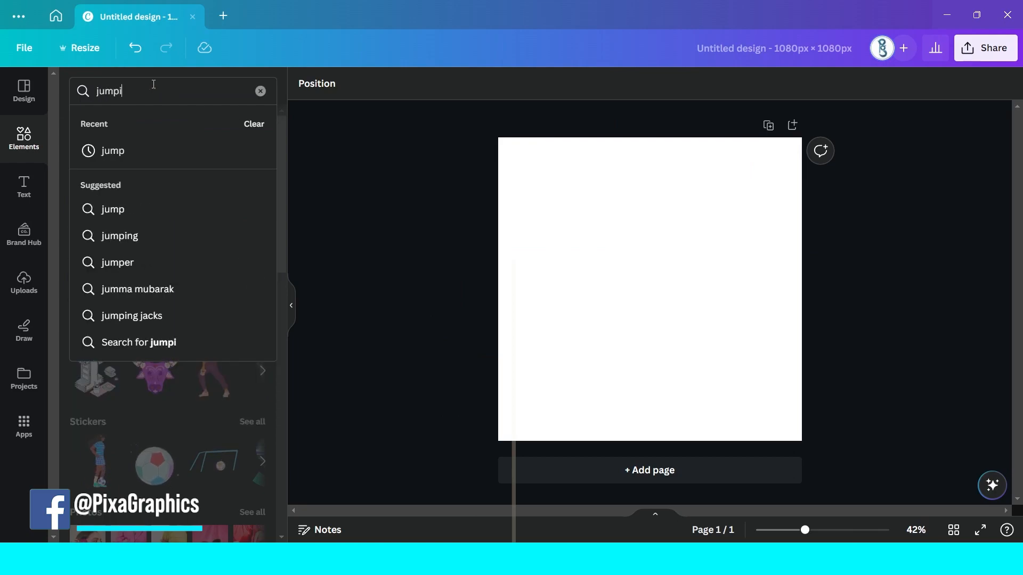
{"action": "type", "text": "ng"}
{"action": "key", "text": "Return"}
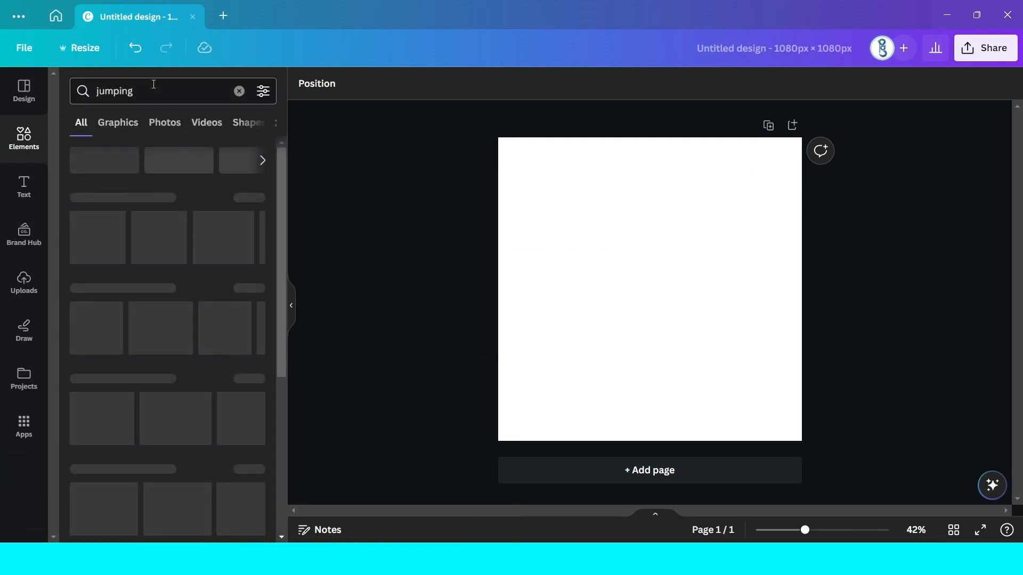
{"action": "left_click", "coordinate": [158, 132]}
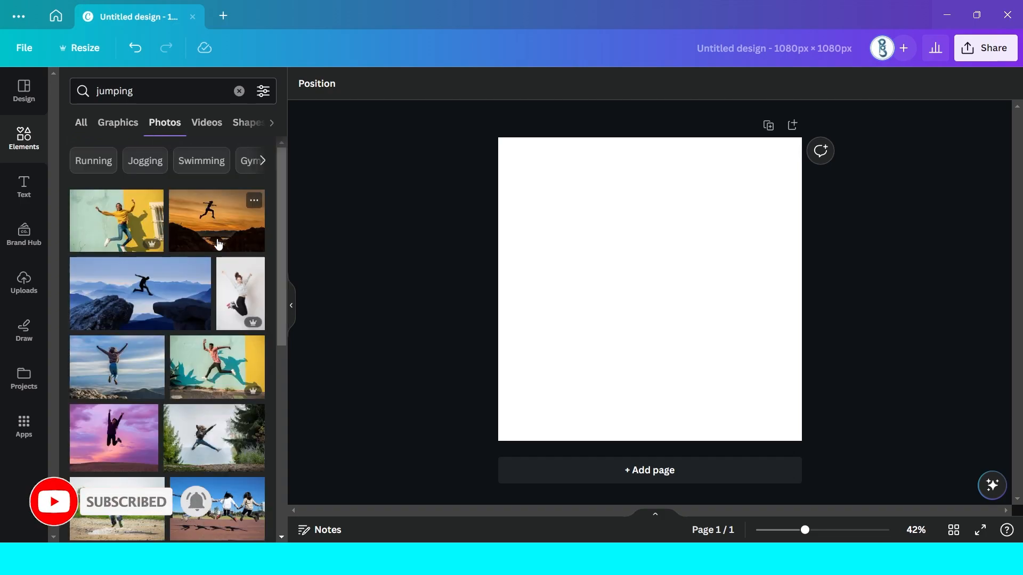
Add the photo of the jumping woman on a pink background and enlarge it to fill most of the page
{"action": "scroll", "coordinate": [220, 243], "scroll_direction": "down", "scroll_amount": 10}
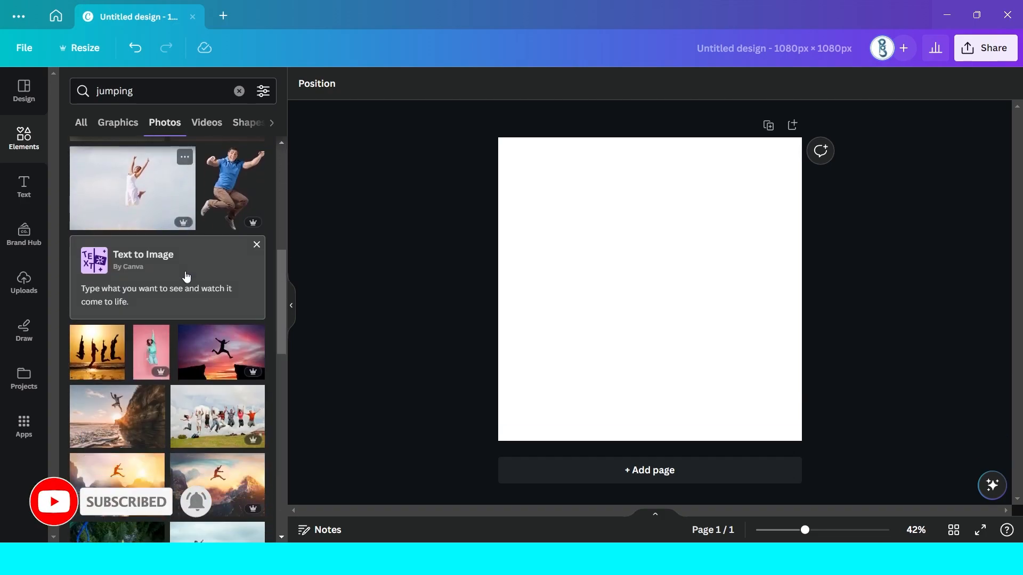
{"action": "scroll", "coordinate": [186, 276], "scroll_direction": "down", "scroll_amount": 2}
{"action": "left_click", "coordinate": [157, 291]}
{"action": "left_click_drag", "start_coordinate": [730, 167], "coordinate": [757, 130]}
{"action": "left_click_drag", "start_coordinate": [568, 411], "coordinate": [492, 525]}
{"action": "mouse_move", "coordinate": [623, 325]}
{"action": "left_mouse_down"}
{"action": "mouse_move", "coordinate": [659, 331]}
{"action": "mouse_move", "coordinate": [640, 331]}
{"action": "left_mouse_up"}
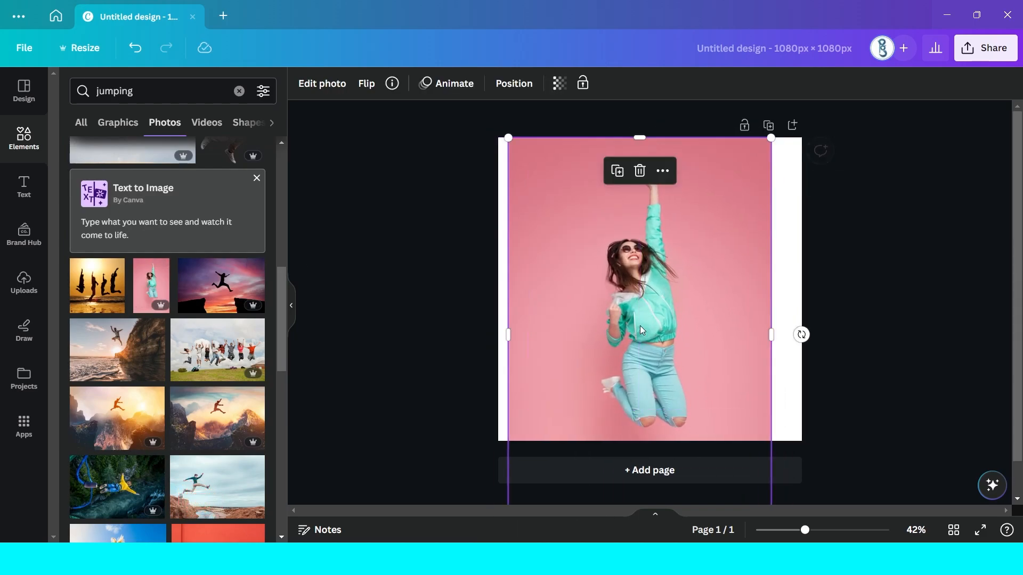
Remove the background from the jumping woman's photo and shift the cut-out to the right side of the page
{"action": "left_click", "coordinate": [320, 82]}
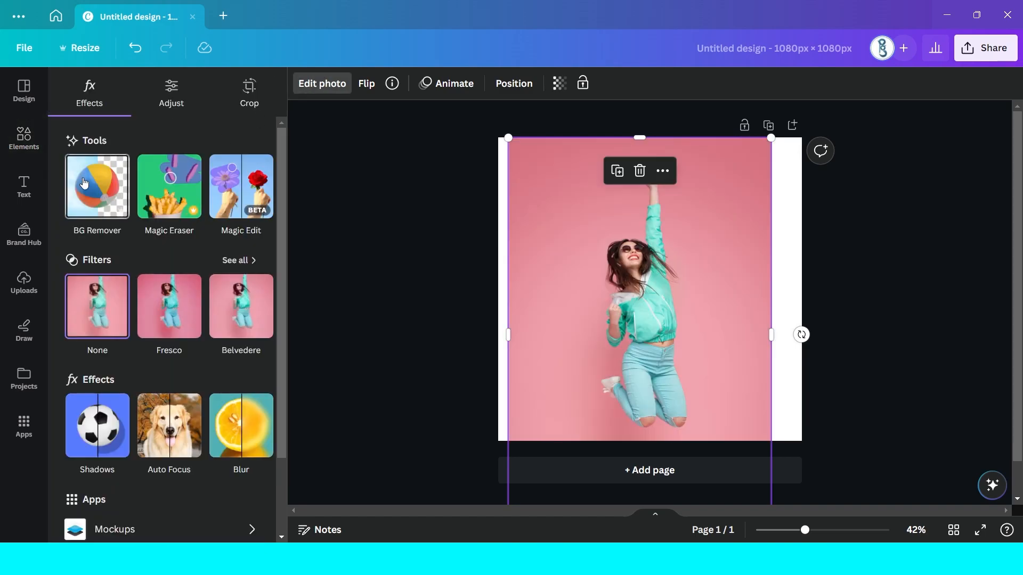
{"action": "left_click", "coordinate": [84, 183]}
{"action": "left_click", "coordinate": [440, 287]}
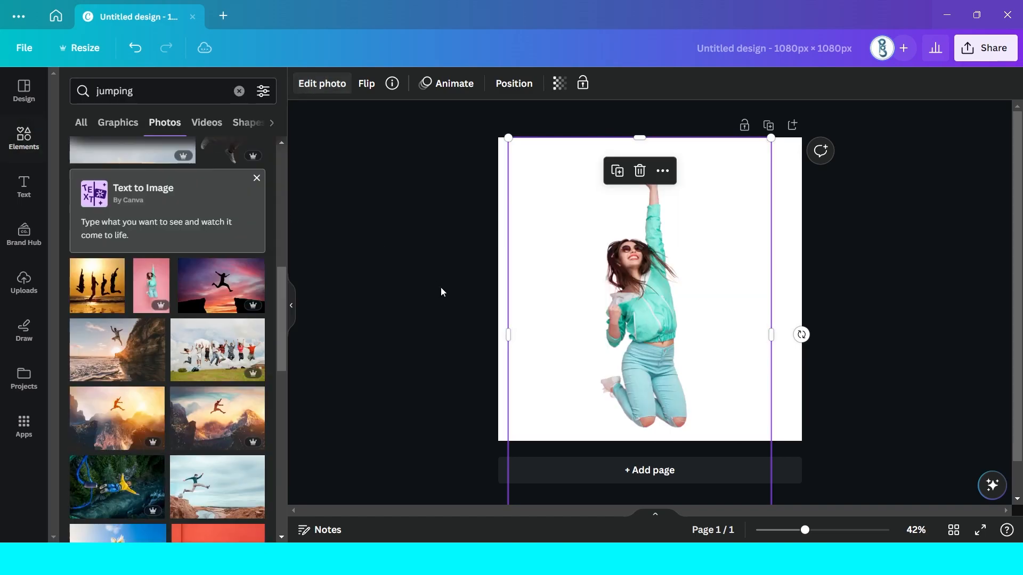
{"action": "left_click", "coordinate": [882, 265]}
{"action": "left_click_drag", "start_coordinate": [651, 264], "coordinate": [718, 270]}
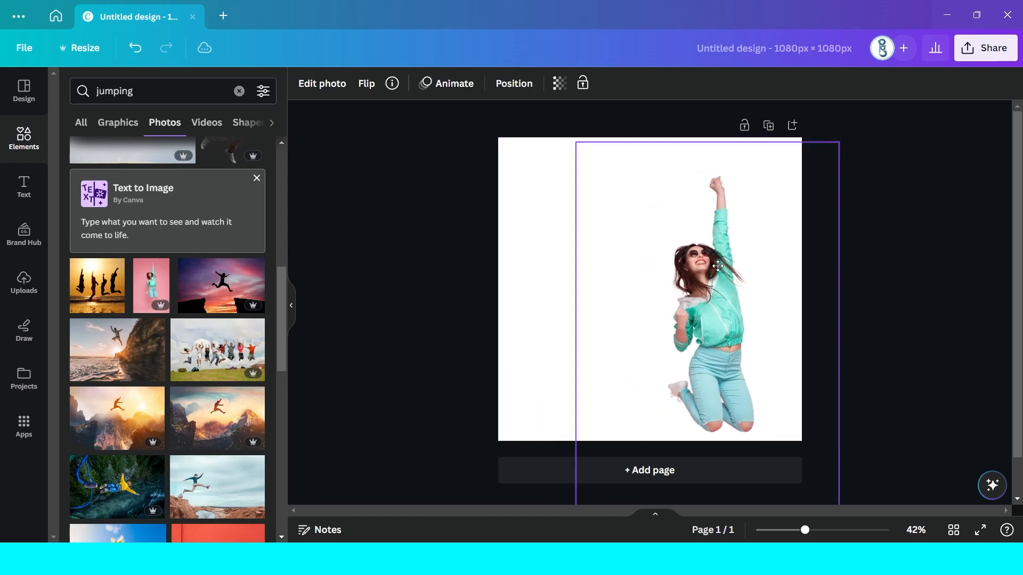
Add a circle shape and place it in the upper-left area of the page, beside the woman
{"action": "left_click", "coordinate": [31, 143]}
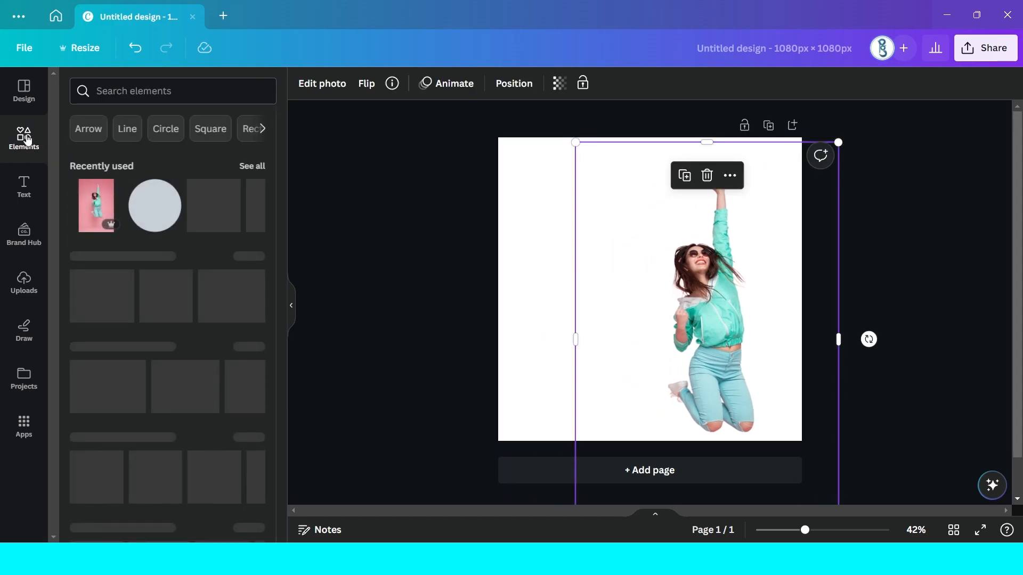
{"action": "left_click", "coordinate": [151, 206]}
{"action": "left_click_drag", "start_coordinate": [695, 243], "coordinate": [606, 213]}
Fill the circle with a horizontal linear gradient from bright turquoise #2BFFF1 to dark blue #17546B
{"action": "left_click", "coordinate": [373, 83]}
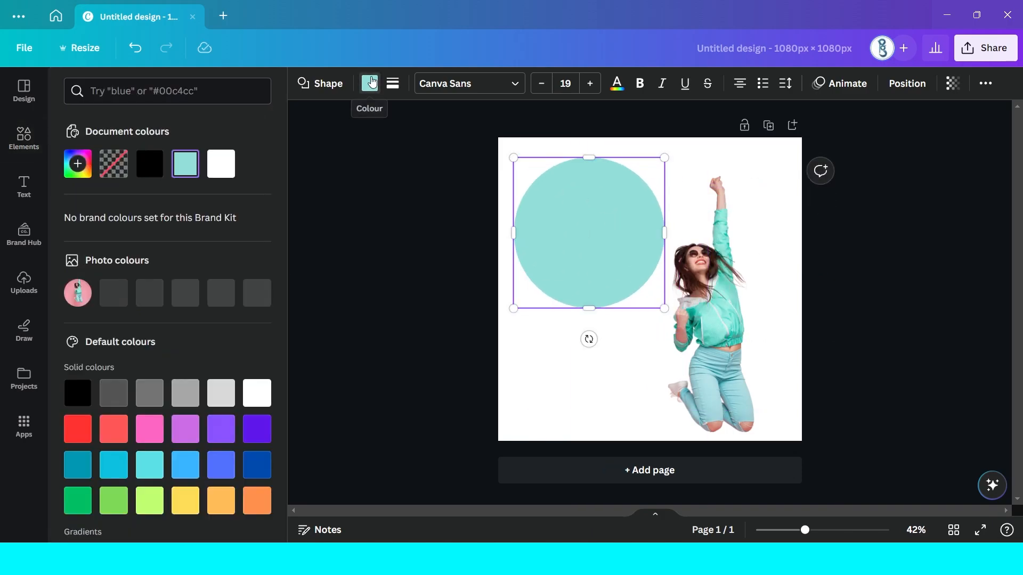
{"action": "left_click", "coordinate": [76, 165]}
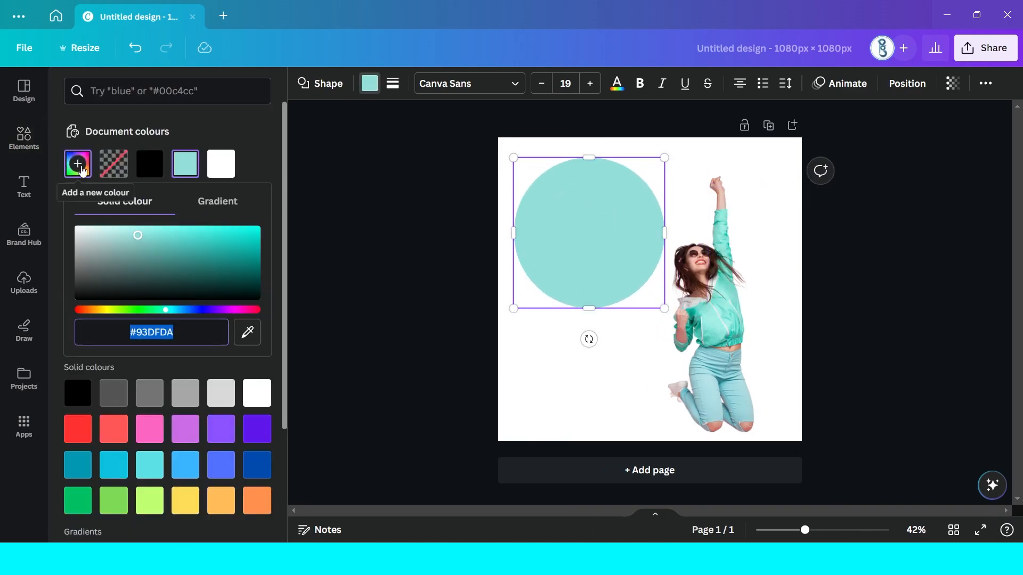
{"action": "left_click", "coordinate": [222, 202]}
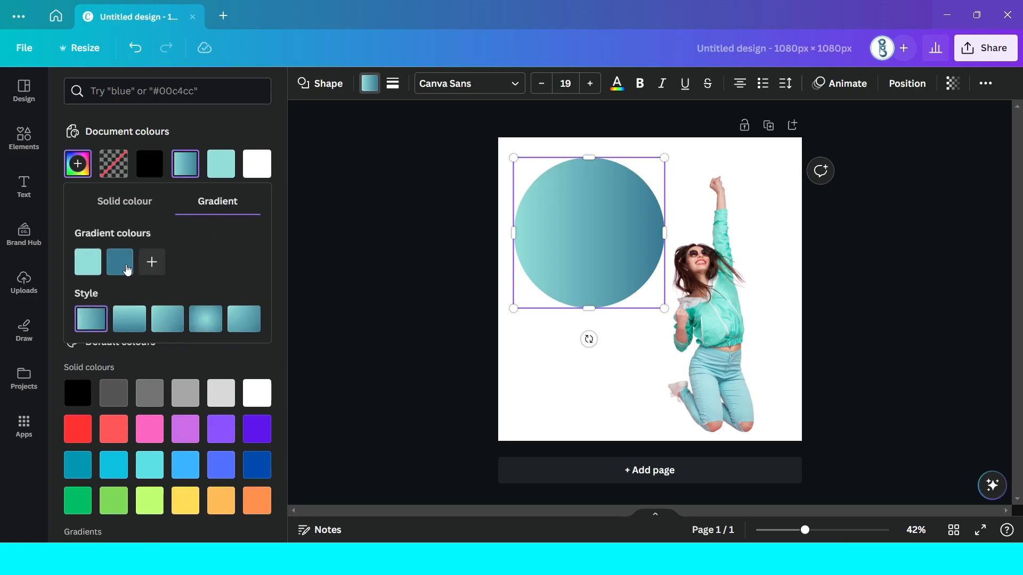
{"action": "left_click", "coordinate": [110, 268]}
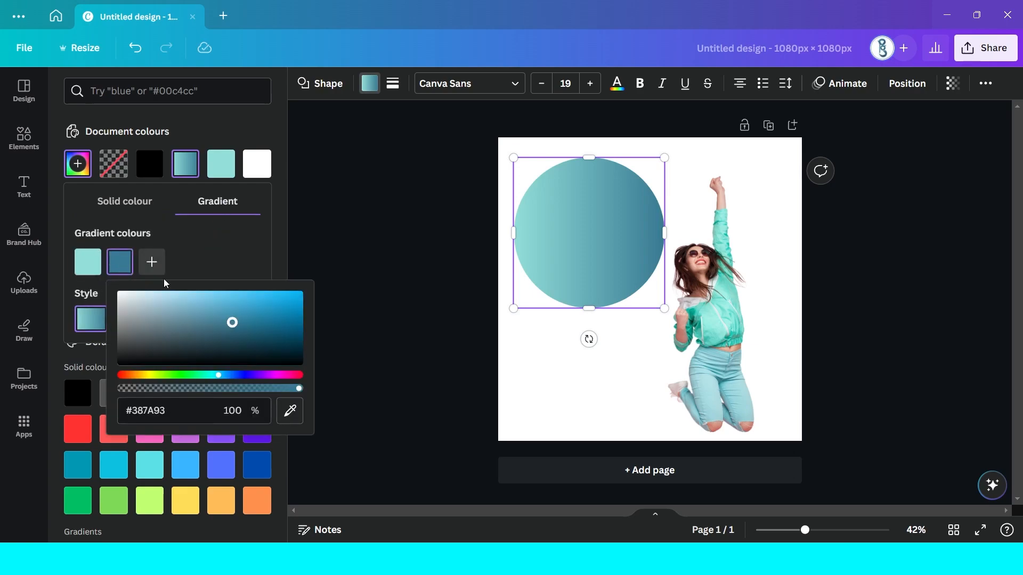
{"action": "left_click_drag", "start_coordinate": [235, 324], "coordinate": [263, 334]}
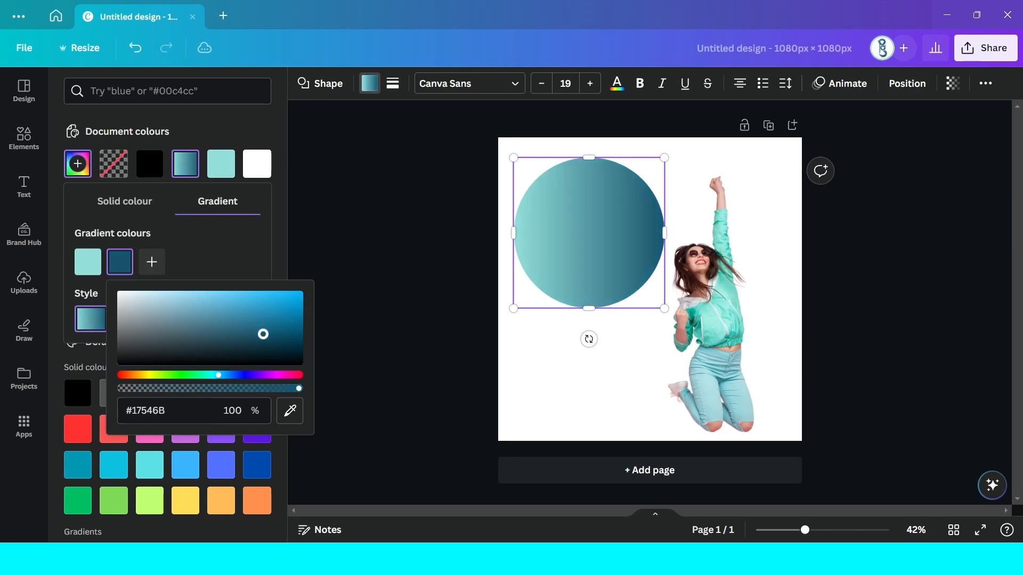
{"action": "left_click", "coordinate": [96, 269]}
{"action": "left_click_drag", "start_coordinate": [155, 302], "coordinate": [248, 288]}
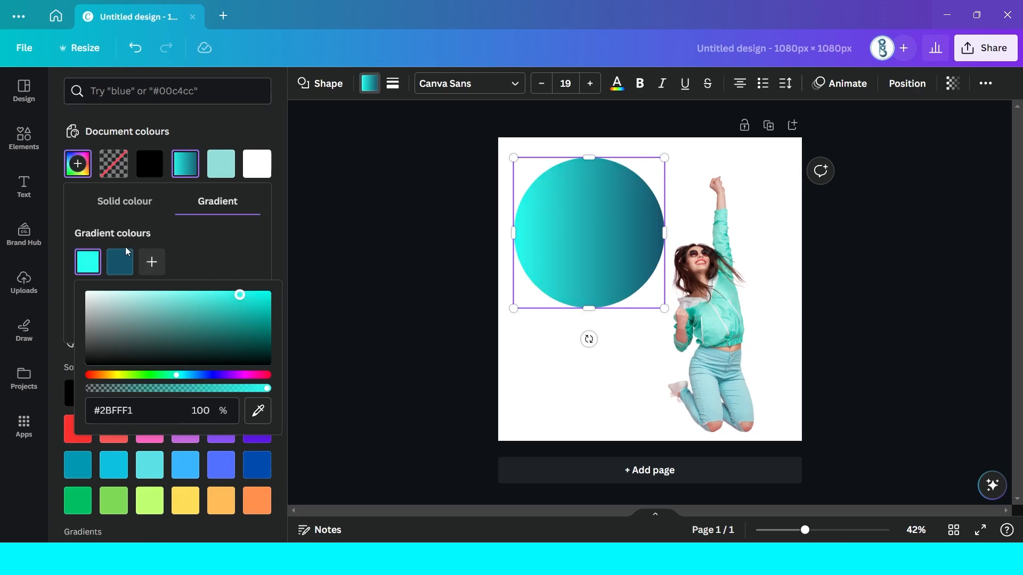
{"action": "left_click", "coordinate": [200, 260]}
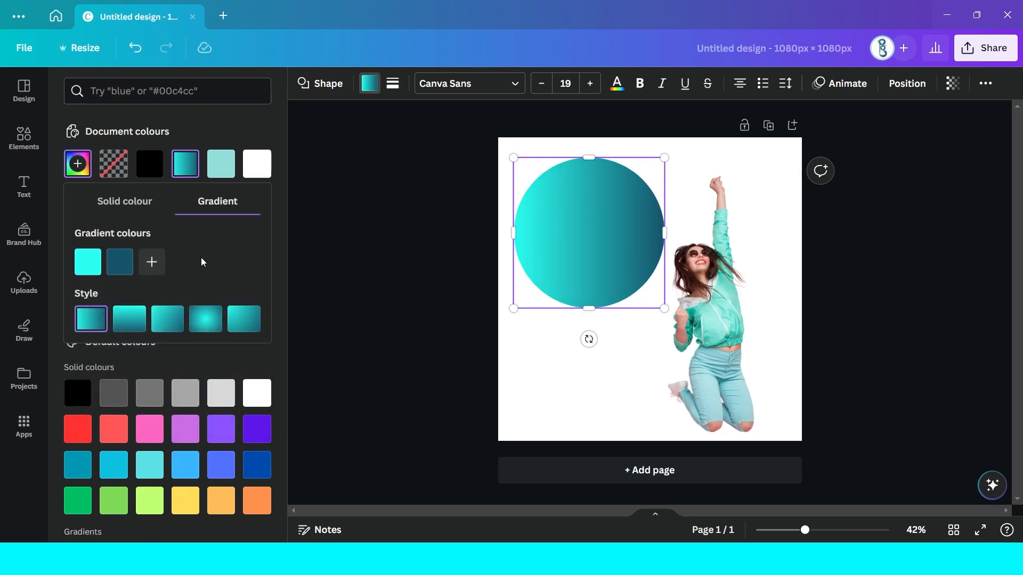
Move the woman out towards the lower-right corner and shift the circle partly off the page's upper-left corner
{"action": "left_click", "coordinate": [718, 333]}
{"action": "left_click_drag", "start_coordinate": [718, 333], "coordinate": [806, 425]}
{"action": "left_click_drag", "start_coordinate": [585, 251], "coordinate": [530, 187]}
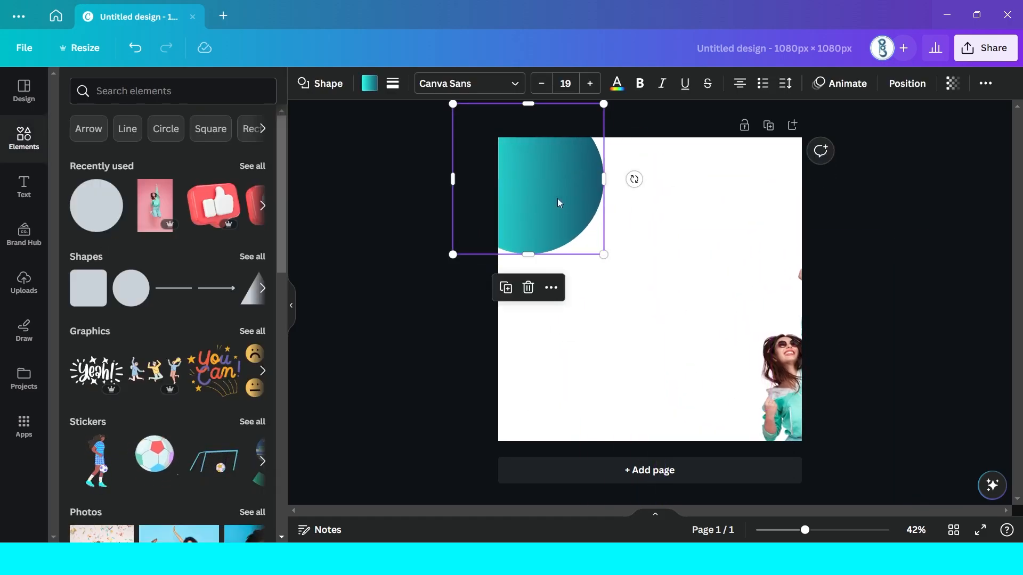
Duplicate the corner circle, place the copy just below it on the left edge and rotate it so the dark side faces up
{"action": "left_click", "coordinate": [506, 288]}
{"action": "left_click_drag", "start_coordinate": [557, 224], "coordinate": [546, 324]}
{"action": "left_click_drag", "start_coordinate": [533, 414], "coordinate": [630, 336]}
Move the woman's photo back to the middle of the page and lock it
{"action": "left_click_drag", "start_coordinate": [769, 371], "coordinate": [622, 265]}
{"action": "left_click", "coordinate": [516, 290]}
{"action": "left_click", "coordinate": [634, 182]}
{"action": "left_click", "coordinate": [667, 158]}
{"action": "mouse_move", "coordinate": [685, 388]}
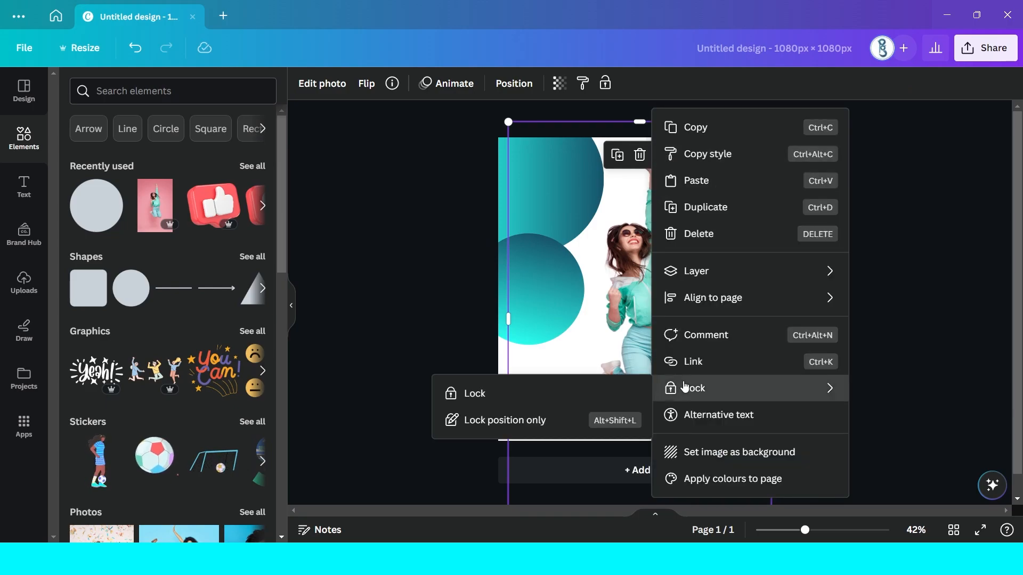
{"action": "left_click", "coordinate": [475, 392]}
Duplicate the lower-left circle, enlarge and rotate the copy, and place it partly off the page's upper-right edge
{"action": "left_click", "coordinate": [538, 266]}
{"action": "left_click", "coordinate": [508, 188]}
{"action": "left_click_drag", "start_coordinate": [539, 309], "coordinate": [743, 366]}
{"action": "left_click_drag", "start_coordinate": [821, 375], "coordinate": [805, 407]}
{"action": "left_click_drag", "start_coordinate": [816, 345], "coordinate": [812, 190]}
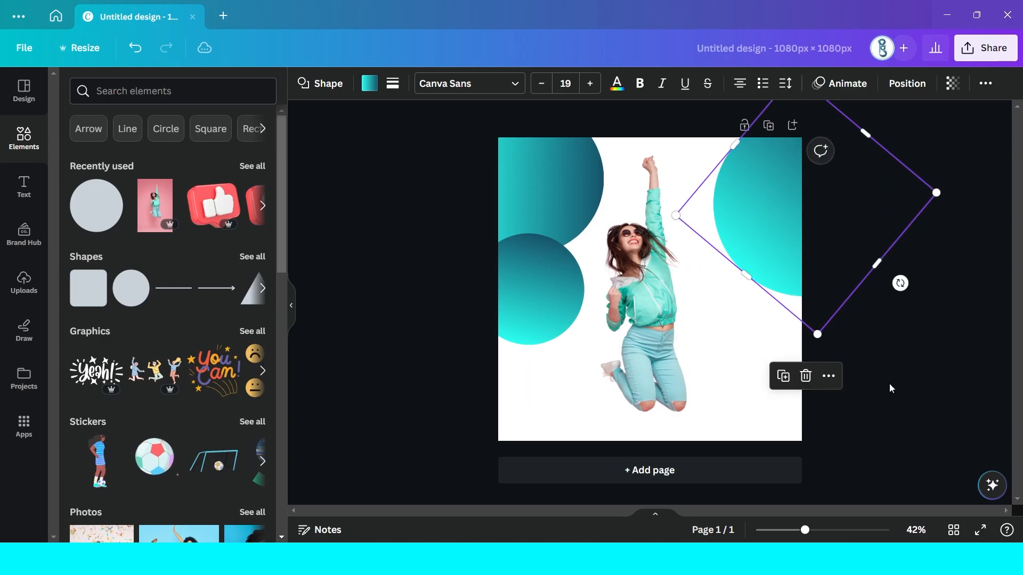
Fill the page background with the turquoise-to-dark-blue document gradient used on the circles
{"action": "left_click", "coordinate": [792, 429]}
{"action": "left_click", "coordinate": [303, 83]}
{"action": "left_click", "coordinate": [183, 162]}
Duplicate the upper-right circle, make the copy smaller, rotate its dark side up and place it on the lower-right edge
{"action": "left_click", "coordinate": [772, 229]}
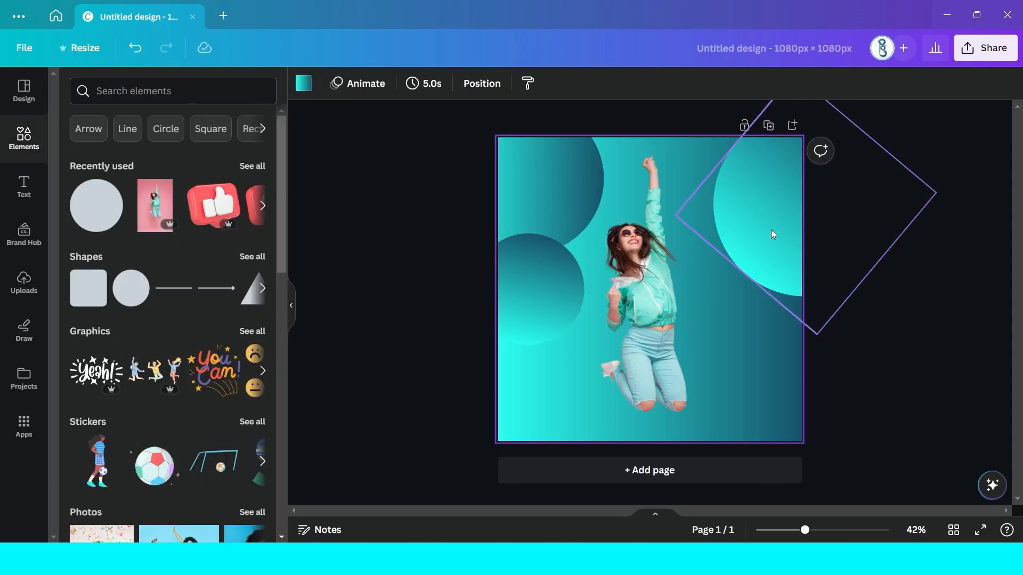
{"action": "left_click", "coordinate": [788, 381]}
{"action": "left_click_drag", "start_coordinate": [783, 277], "coordinate": [698, 403]}
{"action": "left_click_drag", "start_coordinate": [828, 425], "coordinate": [857, 327]}
{"action": "left_click_drag", "start_coordinate": [749, 362], "coordinate": [795, 383]}
{"action": "left_click_drag", "start_coordinate": [902, 352], "coordinate": [856, 368]}
{"action": "left_click_drag", "start_coordinate": [757, 372], "coordinate": [786, 338]}
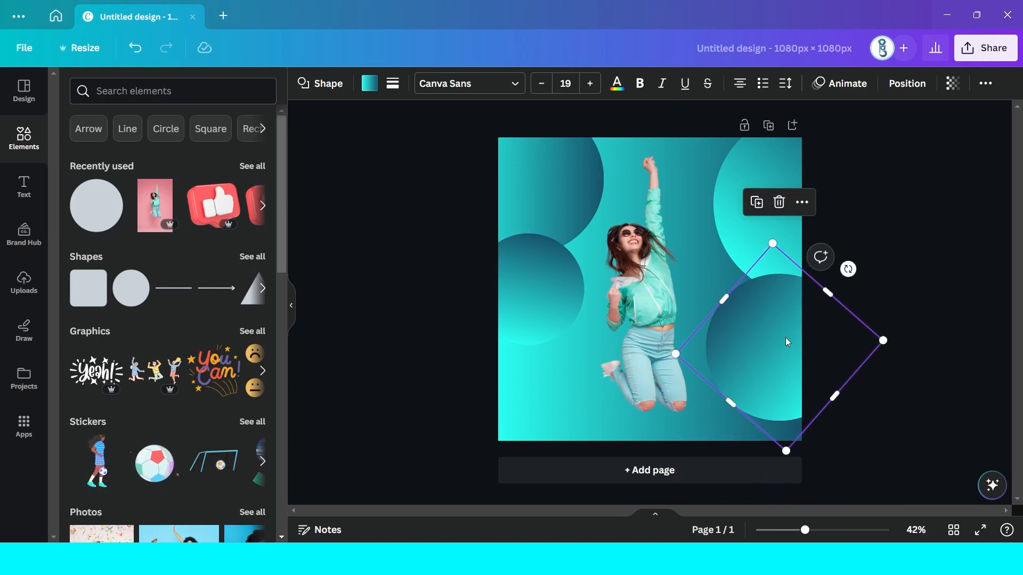
Send the lower-right circle behind the upper-right circle
{"action": "right_click", "coordinate": [785, 338]}
{"action": "mouse_move", "coordinate": [823, 338]}
{"action": "left_click", "coordinate": [697, 394]}
{"action": "right_click", "coordinate": [734, 164]}
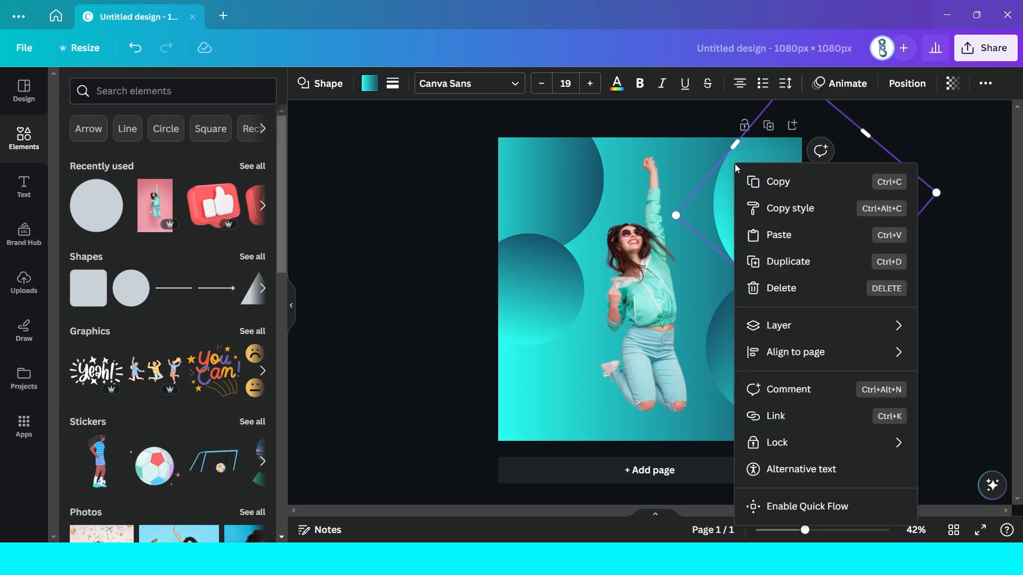
{"action": "left_click", "coordinate": [726, 213]}
{"action": "left_click", "coordinate": [695, 210]}
Duplicate the upper-right circle, enlarge and rotate the copy, and place it over the upper middle of the page
{"action": "left_click", "coordinate": [758, 209]}
{"action": "left_click", "coordinate": [783, 376]}
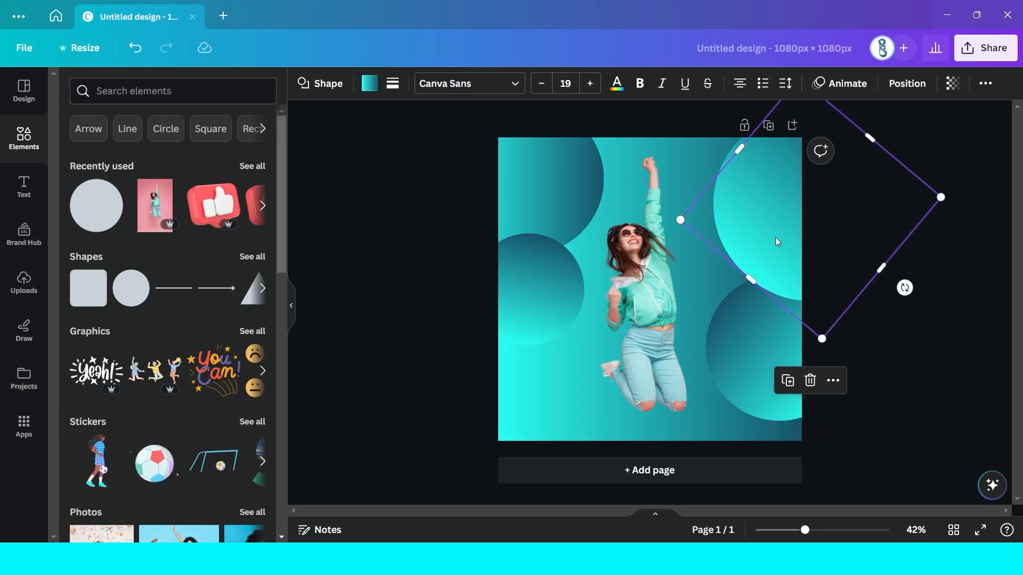
{"action": "left_click_drag", "start_coordinate": [772, 235], "coordinate": [602, 246]}
{"action": "left_click_drag", "start_coordinate": [736, 300], "coordinate": [705, 326]}
{"action": "left_click_drag", "start_coordinate": [610, 348], "coordinate": [648, 237]}
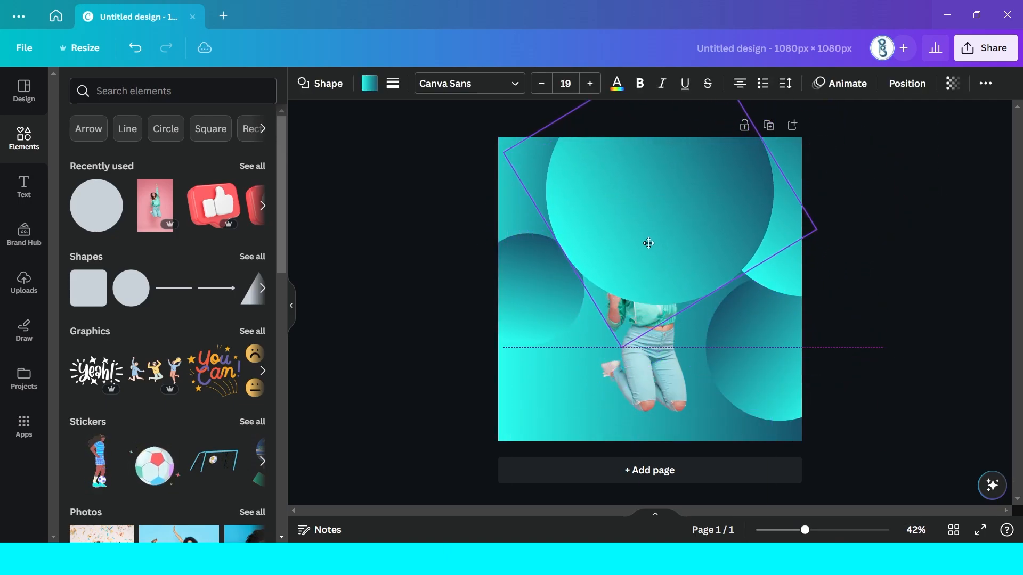
Send the large upper-middle circle to the back, behind the woman and the other circles
{"action": "right_click", "coordinate": [649, 238]}
{"action": "mouse_move", "coordinate": [687, 354]}
{"action": "left_click", "coordinate": [539, 428]}
{"action": "left_click", "coordinate": [539, 448]}
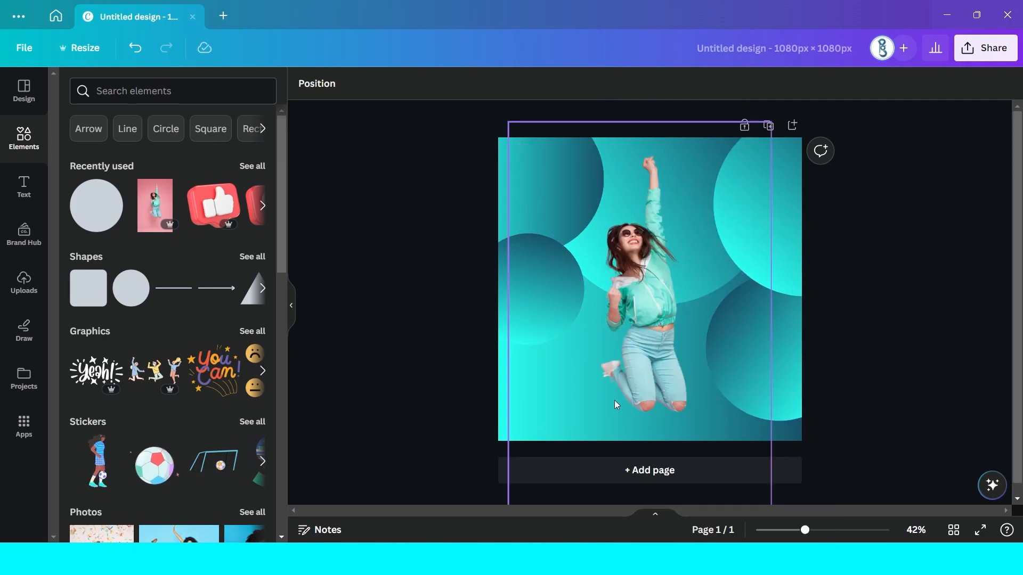
Duplicate the upper-right circle, place the copy in the page's lower-left corner and rotate it to bring the bright side up
{"action": "left_click", "coordinate": [775, 272]}
{"action": "left_click", "coordinate": [782, 376]}
{"action": "left_click_drag", "start_coordinate": [773, 188], "coordinate": [527, 394]}
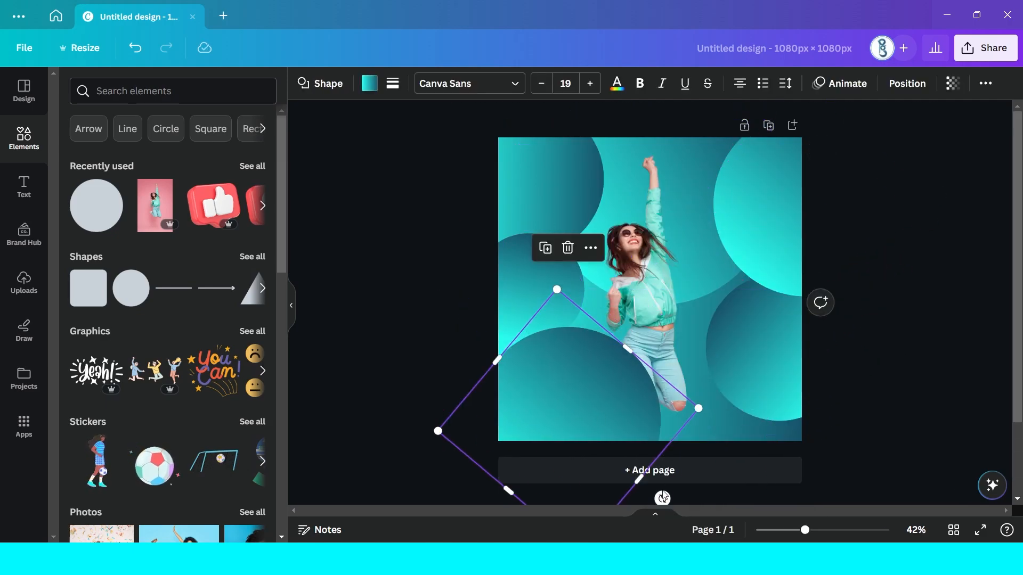
{"action": "left_click_drag", "start_coordinate": [661, 498], "coordinate": [546, 294]}
{"action": "left_click_drag", "start_coordinate": [556, 356], "coordinate": [554, 332]}
Send the large lower-left circle backward, behind the smaller circle on the left edge
{"action": "right_click", "coordinate": [554, 332]}
{"action": "mouse_move", "coordinate": [580, 338]}
{"action": "left_click", "coordinate": [781, 399]}
{"action": "mouse_move", "coordinate": [593, 380]}
{"action": "left_mouse_down"}
{"action": "mouse_move", "coordinate": [602, 363]}
{"action": "mouse_move", "coordinate": [594, 379]}
{"action": "left_mouse_up"}
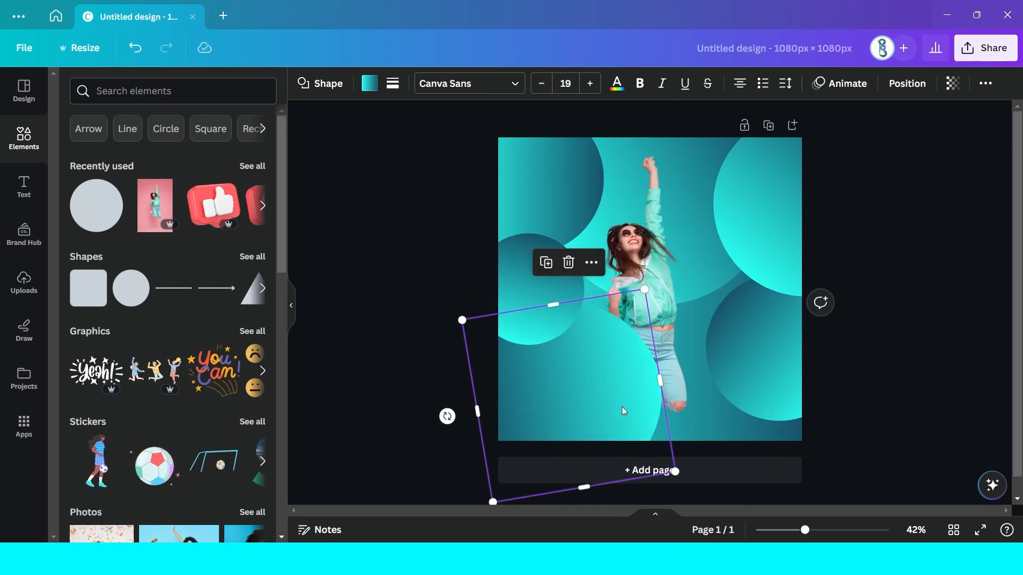
Duplicate the lower-left circle, shrink the copy to a small circle and place it beside the woman's waist on the right
{"action": "left_click", "coordinate": [547, 262]}
{"action": "left_click_drag", "start_coordinate": [760, 262], "coordinate": [704, 382]}
{"action": "left_click", "coordinate": [627, 383]}
{"action": "left_click_drag", "start_coordinate": [726, 364], "coordinate": [711, 305]}
Duplicate the small circle and place larger copies at the bottom middle and lower-right corner of the page
{"action": "left_click", "coordinate": [698, 243]}
{"action": "left_click", "coordinate": [788, 162]}
{"action": "left_click_drag", "start_coordinate": [784, 176], "coordinate": [807, 236]}
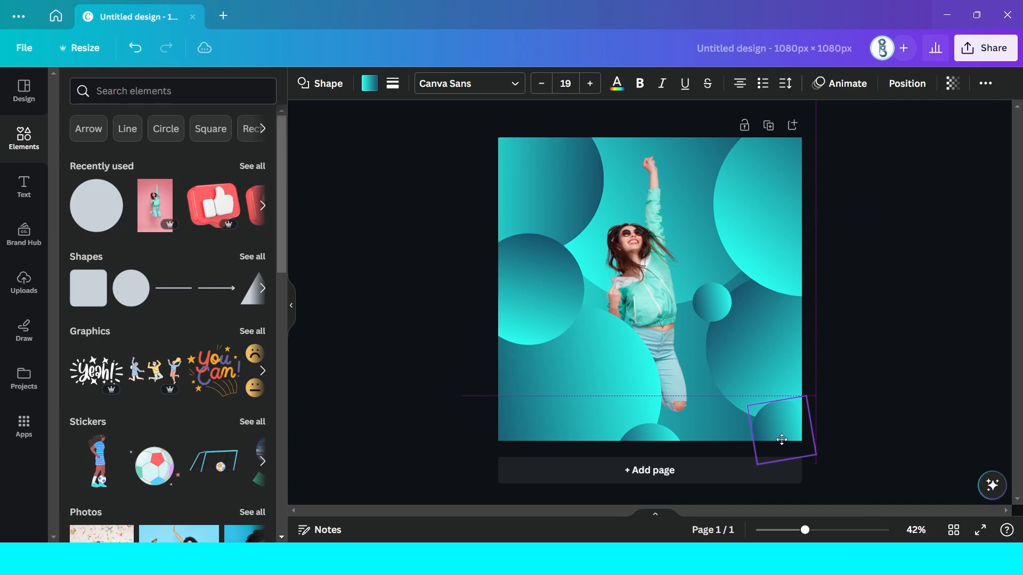
{"action": "left_click_drag", "start_coordinate": [721, 441], "coordinate": [786, 430]}
Unlock the woman's photo and bring it forward in front of the circles
{"action": "left_click", "coordinate": [653, 294]}
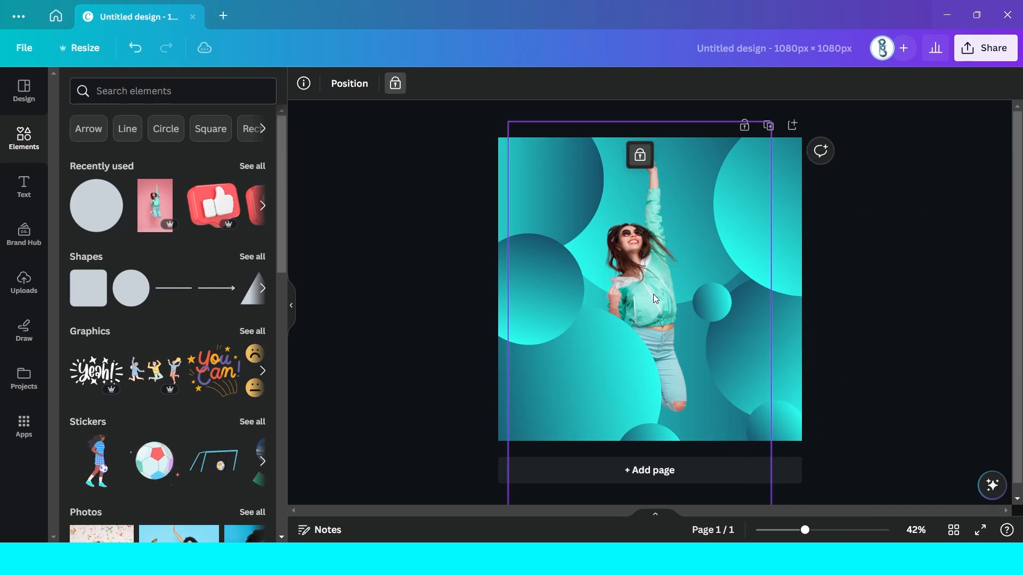
{"action": "left_click", "coordinate": [640, 154]}
{"action": "right_click", "coordinate": [646, 152]}
{"action": "mouse_move", "coordinate": [693, 315]}
{"action": "left_click", "coordinate": [610, 310]}
{"action": "right_click", "coordinate": [646, 309]}
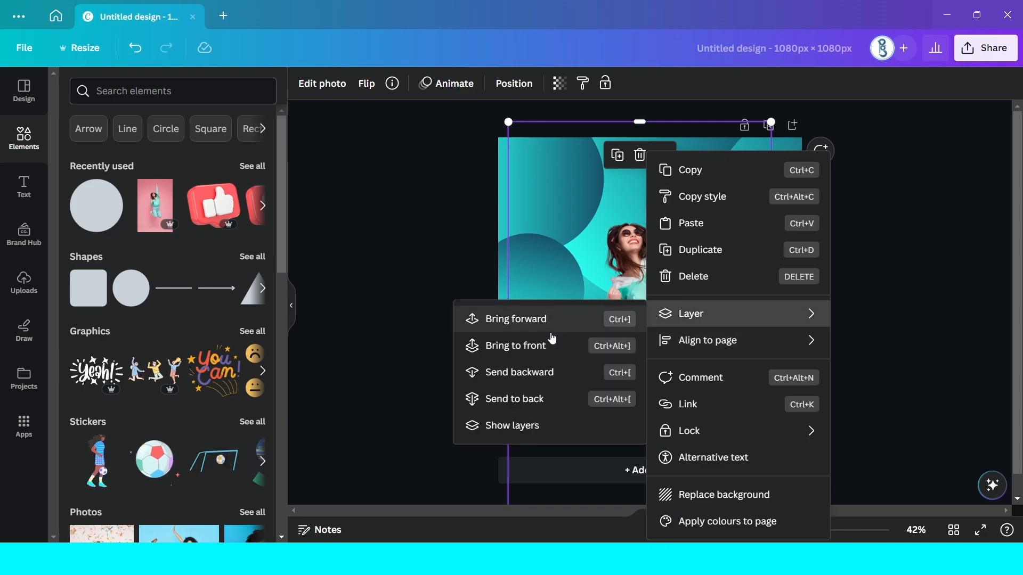
{"action": "left_click", "coordinate": [547, 327]}
{"action": "left_click", "coordinate": [458, 317]}
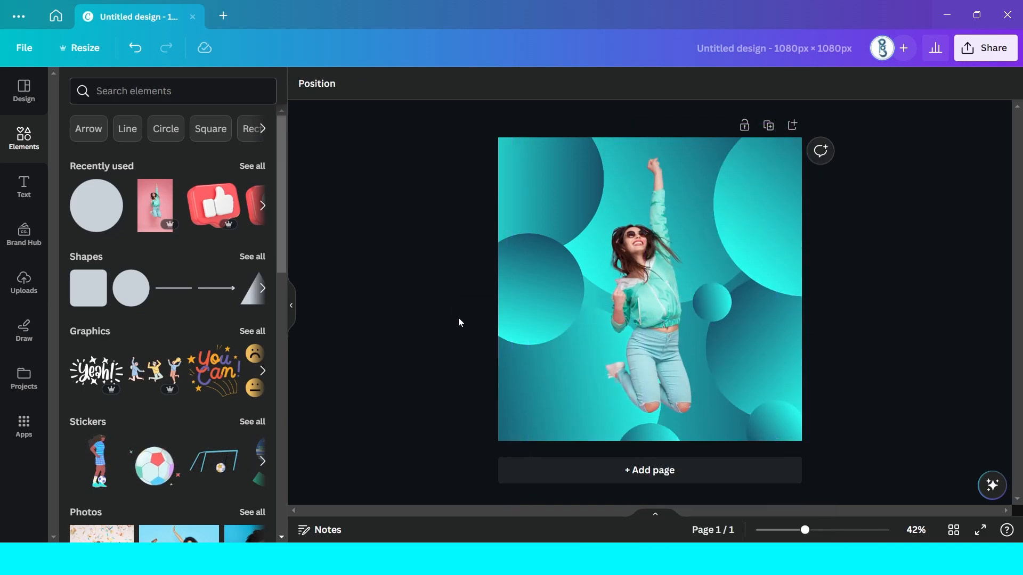
Search the graphics for "shadow" and add the round soft black shadow to the page
{"action": "left_click", "coordinate": [141, 90]}
{"action": "type", "text": "shadow"}
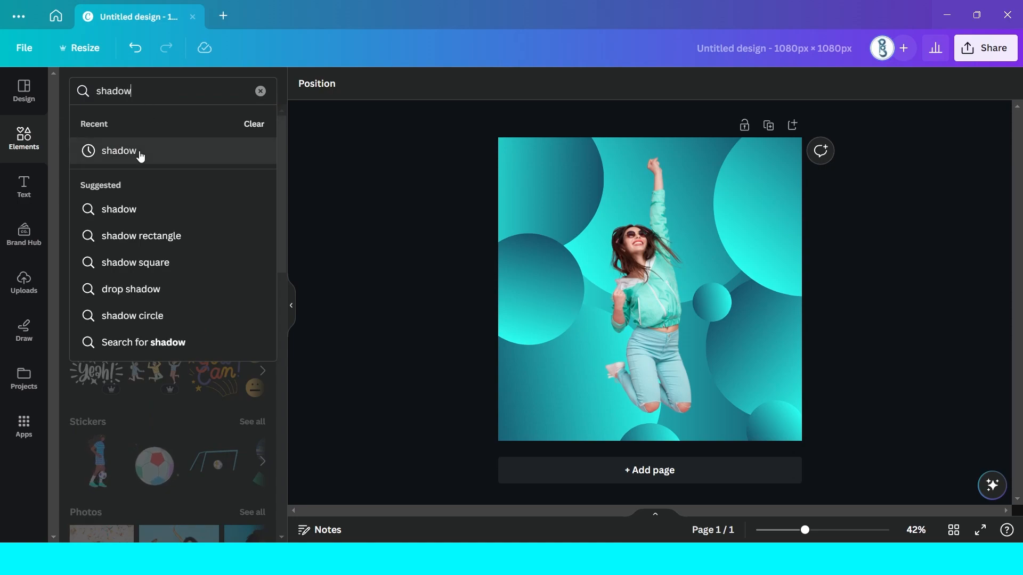
{"action": "key", "text": "Return"}
{"action": "left_click", "coordinate": [118, 122]}
{"action": "scroll", "coordinate": [235, 255], "scroll_direction": "down", "scroll_amount": 10}
{"action": "scroll", "coordinate": [235, 258], "scroll_direction": "down", "scroll_amount": 3}
{"action": "scroll", "coordinate": [234, 256], "scroll_direction": "up", "scroll_amount": 15}
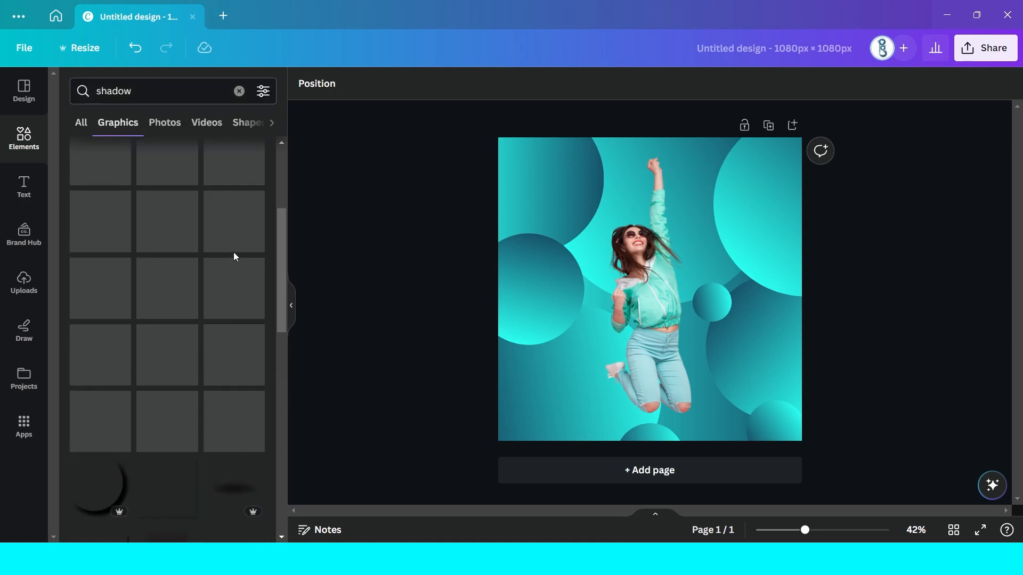
{"action": "left_click", "coordinate": [110, 352]}
Shrink the round shadow, move it toward the page's upper-left corner and place its layer just above the background
{"action": "left_click_drag", "start_coordinate": [771, 167], "coordinate": [678, 261]}
{"action": "left_click_drag", "start_coordinate": [589, 317], "coordinate": [532, 172]}
{"action": "left_click", "coordinate": [514, 83]}
{"action": "left_click", "coordinate": [212, 87]}
{"action": "left_click_drag", "start_coordinate": [65, 172], "coordinate": [69, 514]}
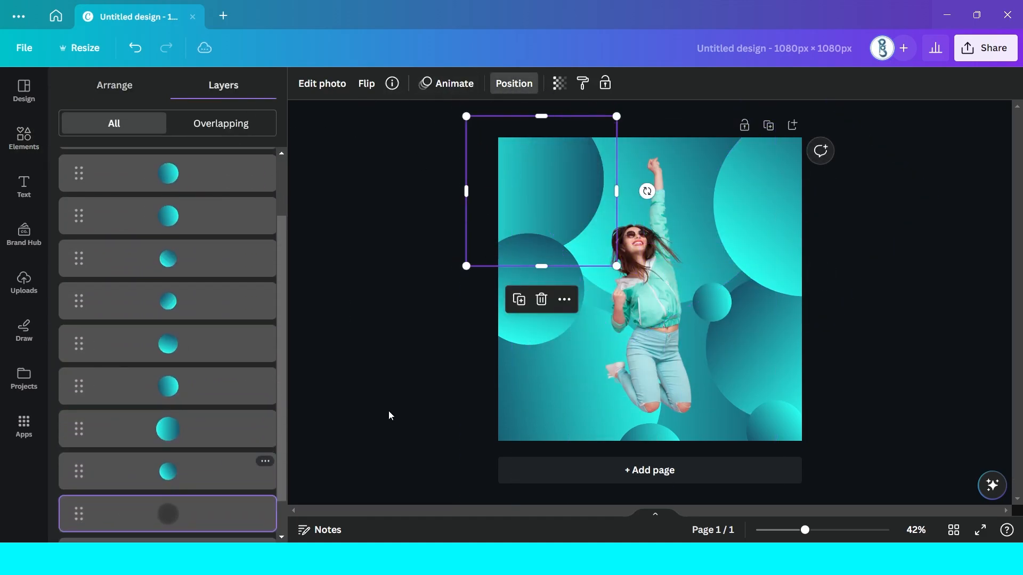
Move the shadow to the large upper-middle circle and enlarge it to surround that circle's edge
{"action": "left_click_drag", "start_coordinate": [577, 210], "coordinate": [600, 242]}
{"action": "left_click_drag", "start_coordinate": [657, 297], "coordinate": [657, 296]}
{"action": "left_click_drag", "start_coordinate": [703, 214], "coordinate": [804, 110]}
{"action": "left_click_drag", "start_coordinate": [690, 262], "coordinate": [665, 237]}
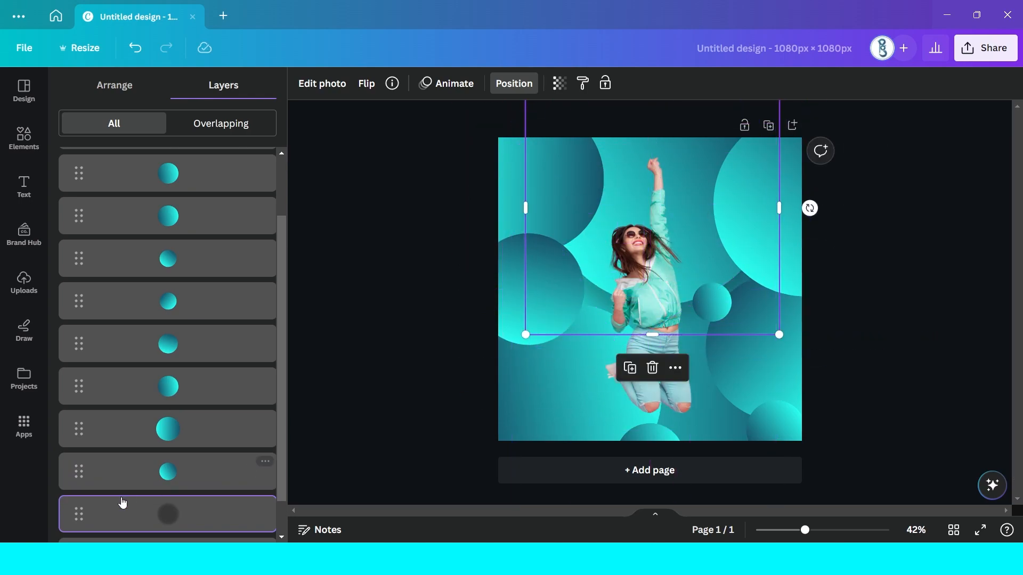
Duplicate the shadow, shrink the copy around the circle on the left edge and layer it directly behind that circle
{"action": "left_click", "coordinate": [627, 372]}
{"action": "left_click_drag", "start_coordinate": [648, 293], "coordinate": [598, 351]}
{"action": "left_click_drag", "start_coordinate": [724, 402], "coordinate": [590, 268]}
{"action": "left_click_drag", "start_coordinate": [550, 207], "coordinate": [555, 287]}
{"action": "left_click_drag", "start_coordinate": [593, 230], "coordinate": [610, 213]}
{"action": "left_click_drag", "start_coordinate": [568, 275], "coordinate": [555, 282]}
{"action": "left_click_drag", "start_coordinate": [78, 174], "coordinate": [75, 421]}
{"action": "left_click", "coordinate": [417, 358]}
Duplicate the left circle's shadow, layer the copy behind the upper-right circle and enlarge it to surround that circle
{"action": "left_click", "coordinate": [789, 214]}
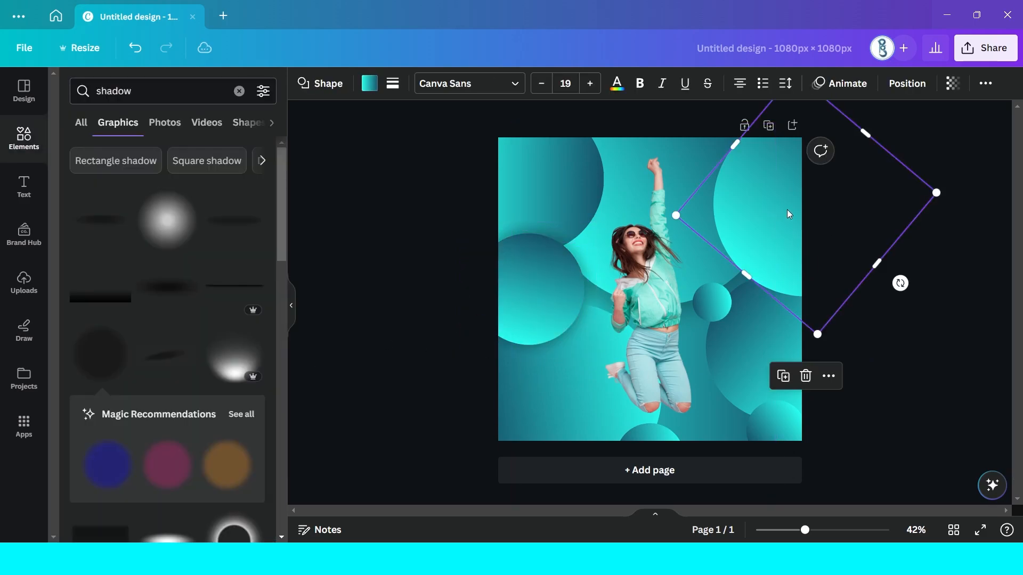
{"action": "left_click", "coordinate": [907, 83]}
{"action": "left_click", "coordinate": [265, 457]}
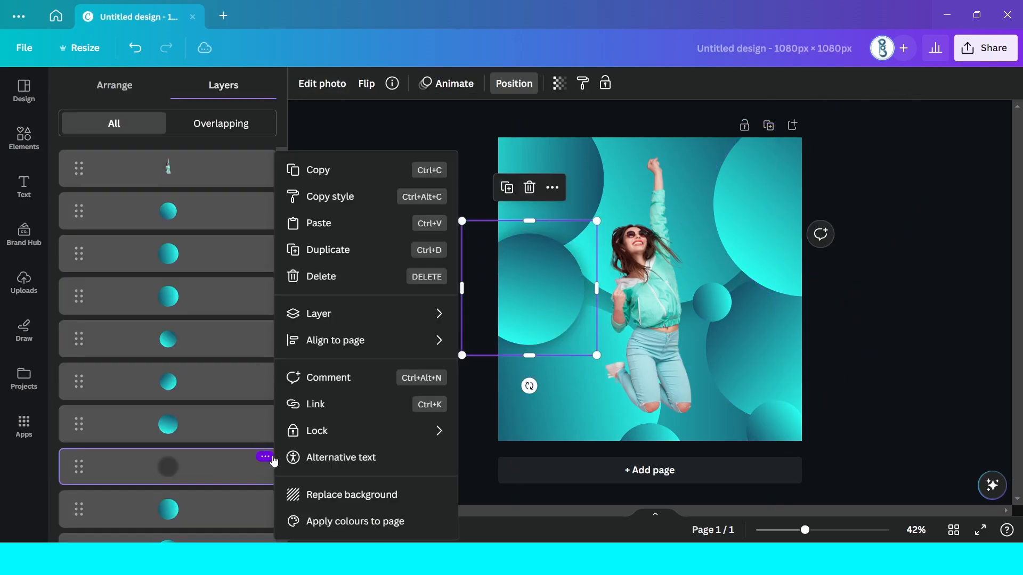
{"action": "left_click", "coordinate": [319, 251]}
{"action": "left_click", "coordinate": [155, 378]}
{"action": "left_click_drag", "start_coordinate": [78, 169], "coordinate": [95, 383]}
{"action": "left_click_drag", "start_coordinate": [555, 319], "coordinate": [778, 240]}
{"action": "left_click_drag", "start_coordinate": [822, 188], "coordinate": [857, 263]}
{"action": "left_click", "coordinate": [889, 464]}
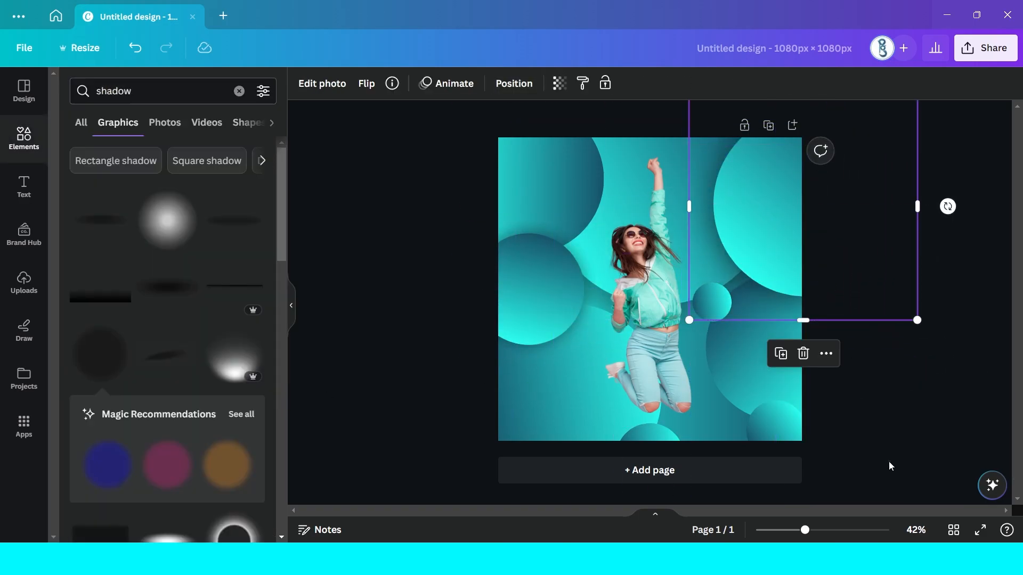
Add another round shadow, shrink it around the small lower-right corner circle and layer it behind that circle
{"action": "left_click", "coordinate": [635, 382]}
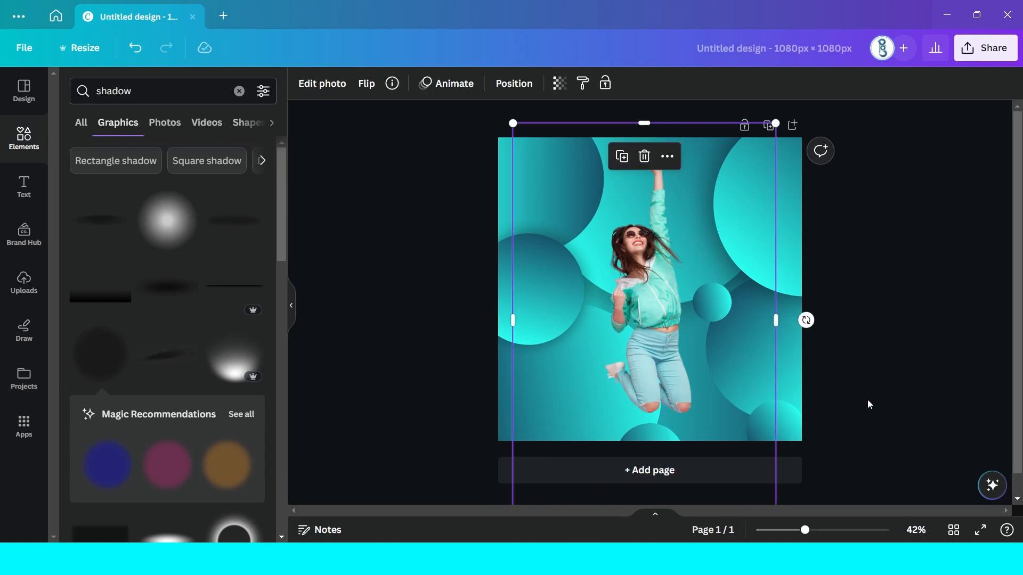
{"action": "left_click", "coordinate": [781, 433]}
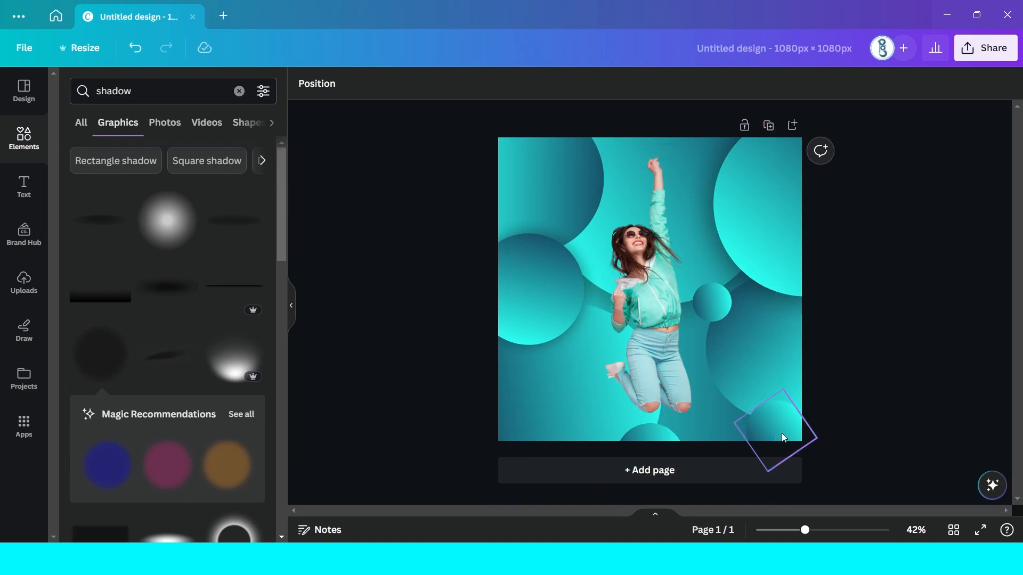
{"action": "left_click", "coordinate": [92, 355]}
{"action": "left_click_drag", "start_coordinate": [665, 303], "coordinate": [801, 448]}
{"action": "left_click_drag", "start_coordinate": [852, 369], "coordinate": [789, 410]}
{"action": "left_click", "coordinate": [320, 84]}
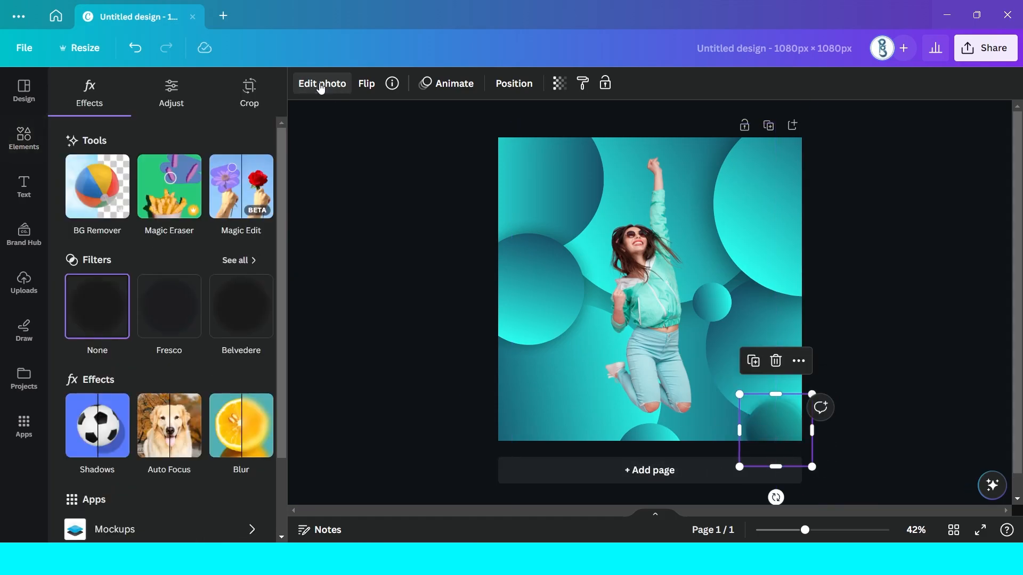
{"action": "left_click", "coordinate": [525, 87]}
{"action": "left_click_drag", "start_coordinate": [80, 169], "coordinate": [147, 288]}
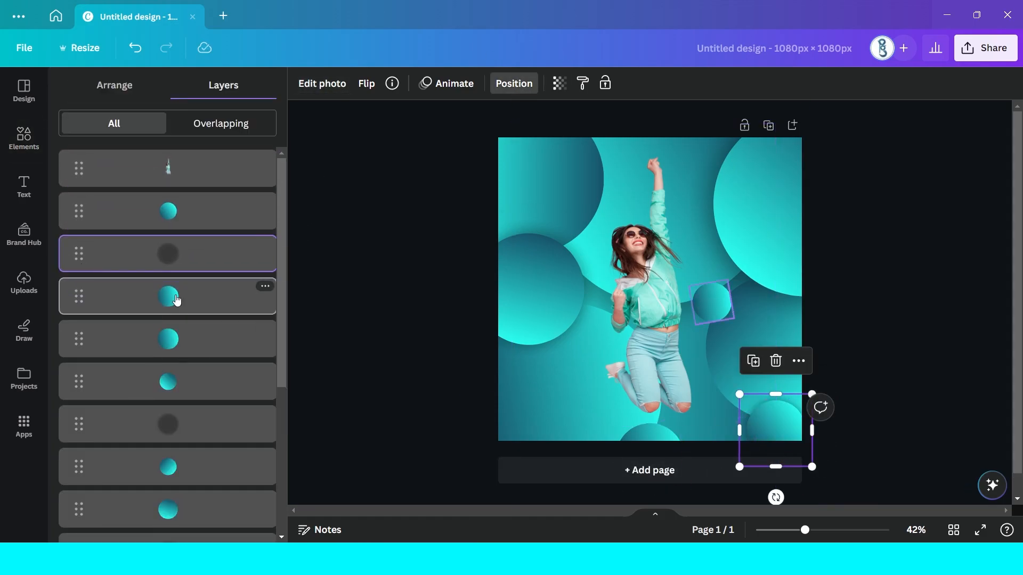
Duplicate the corner circle's shadow and place the copy behind the small bottom-middle circle
{"action": "left_click", "coordinate": [752, 361]}
{"action": "left_click_drag", "start_coordinate": [765, 417], "coordinate": [640, 432]}
{"action": "left_click_drag", "start_coordinate": [80, 176], "coordinate": [76, 390]}
{"action": "left_click", "coordinate": [652, 435]}
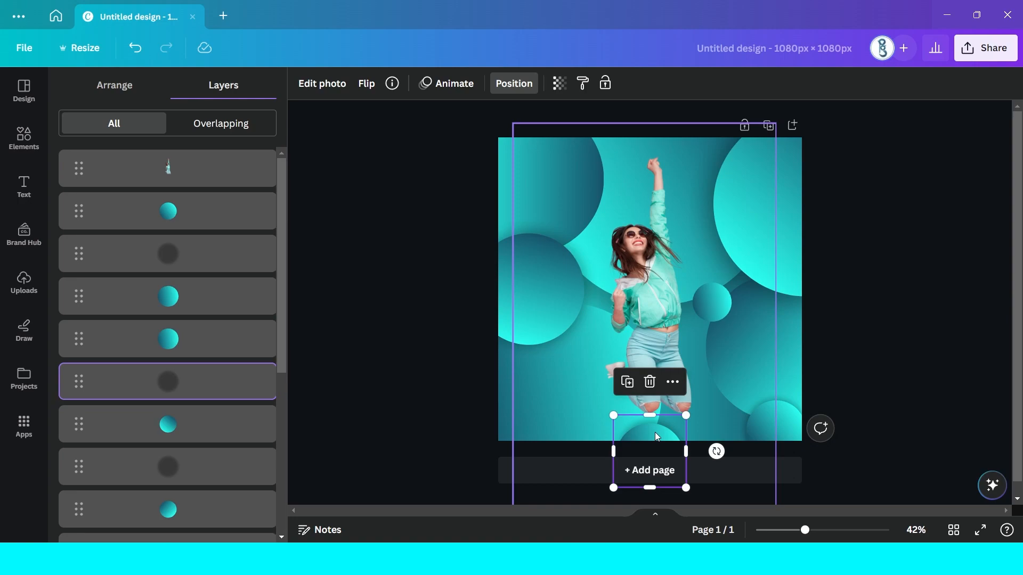
Duplicate the bottom-middle shadow, move the copy onto the large lower-left circle and layer it behind that circle
{"action": "key", "text": "ctrl+d"}
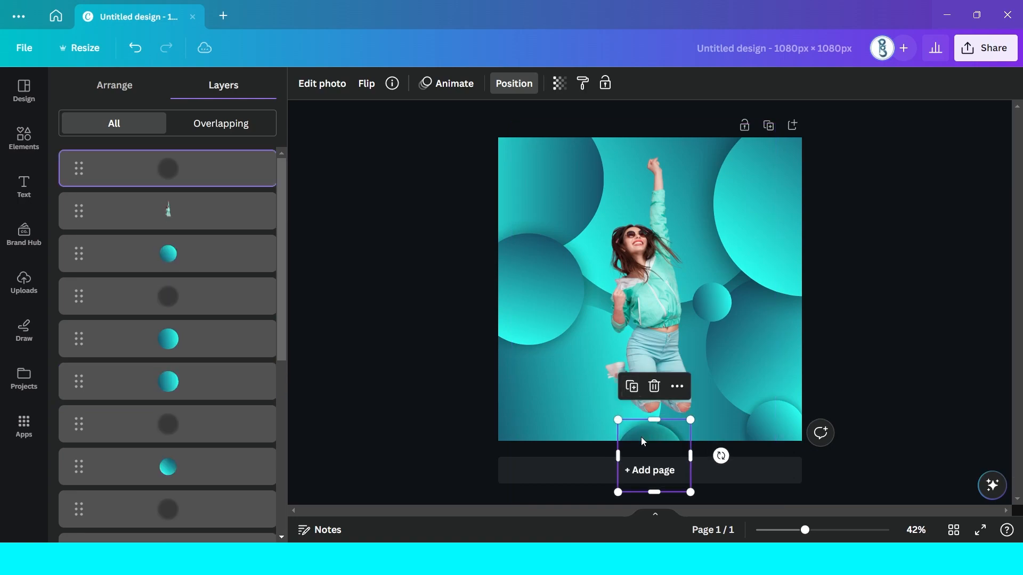
{"action": "left_click_drag", "start_coordinate": [641, 437], "coordinate": [541, 373]}
{"action": "scroll", "coordinate": [139, 378], "scroll_direction": "down", "scroll_amount": 5}
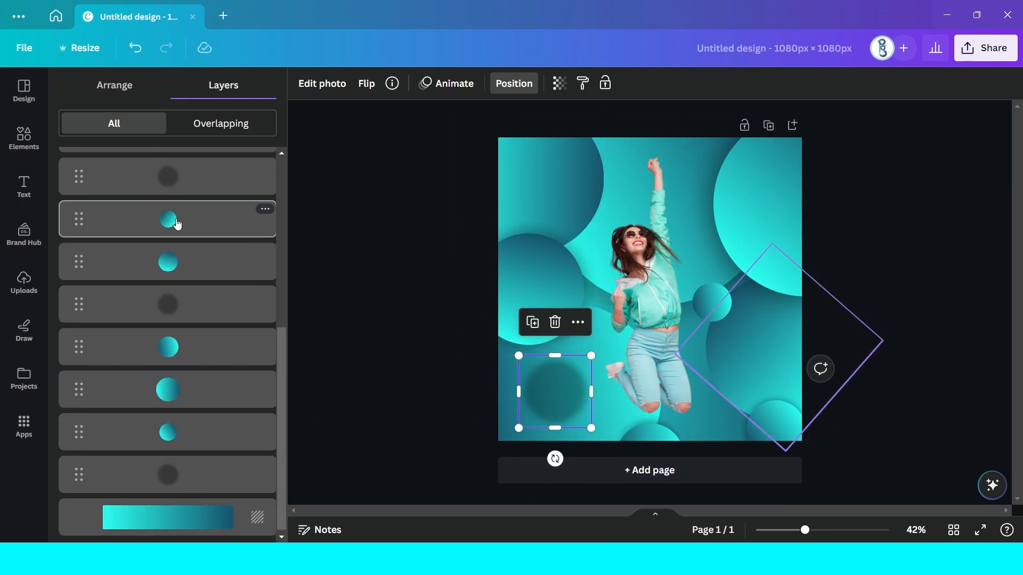
{"action": "left_click", "coordinate": [198, 352]}
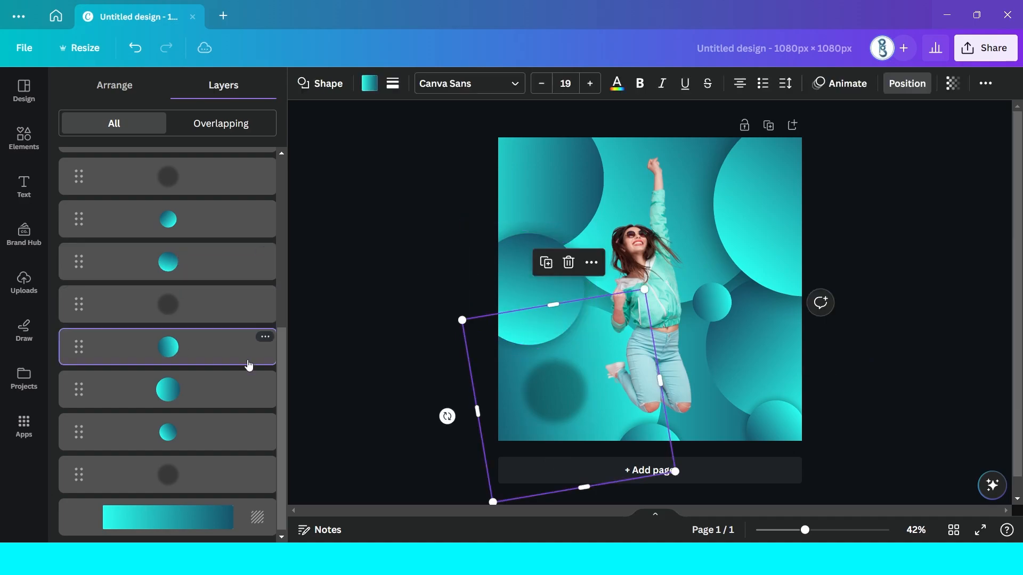
{"action": "scroll", "coordinate": [169, 346], "scroll_direction": "up", "scroll_amount": 5}
{"action": "left_click_drag", "start_coordinate": [78, 179], "coordinate": [78, 337]}
Enlarge and reposition the lower-left shadow until it extends evenly around the large lower-left circle
{"action": "left_click_drag", "start_coordinate": [591, 355], "coordinate": [657, 290]}
{"action": "left_click_drag", "start_coordinate": [518, 428], "coordinate": [492, 455]}
{"action": "left_click_drag", "start_coordinate": [558, 387], "coordinate": [565, 390]}
{"action": "mouse_move", "coordinate": [664, 292]}
{"action": "left_mouse_down"}
{"action": "mouse_move", "coordinate": [690, 271]}
{"action": "mouse_move", "coordinate": [668, 289]}
{"action": "left_mouse_up"}
{"action": "left_click_drag", "start_coordinate": [603, 372], "coordinate": [615, 372]}
{"action": "left_click_drag", "start_coordinate": [512, 458], "coordinate": [456, 512]}
{"action": "mouse_move", "coordinate": [550, 391]}
{"action": "left_mouse_down"}
{"action": "mouse_move", "coordinate": [578, 383]}
{"action": "mouse_move", "coordinate": [553, 376]}
{"action": "left_mouse_up"}
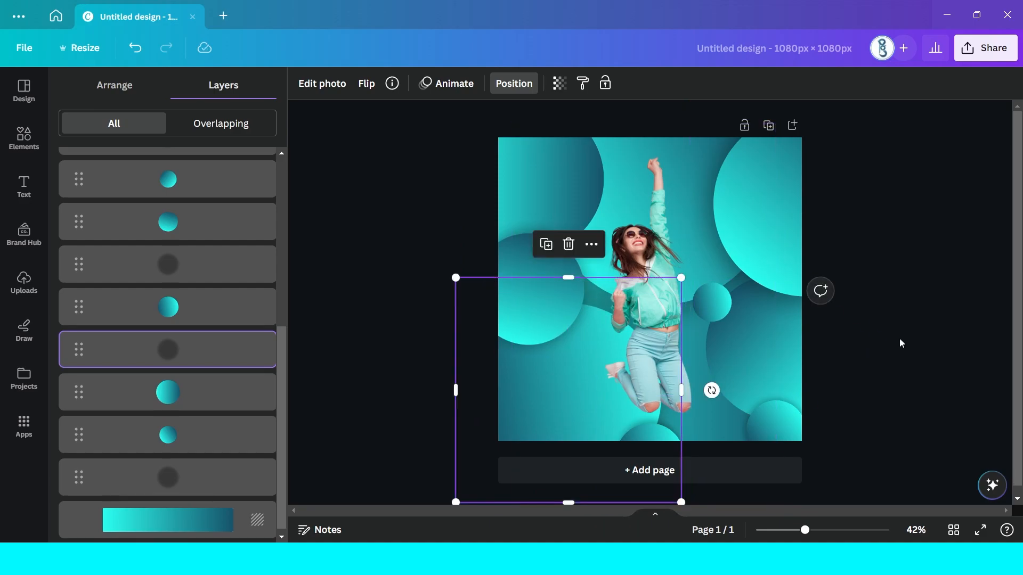
{"action": "left_click", "coordinate": [858, 351]}
Nudge the woman slightly right, search the graphics for "instagram frame" and place the white post frame over her
{"action": "mouse_move", "coordinate": [642, 304]}
{"action": "left_mouse_down"}
{"action": "mouse_move", "coordinate": [667, 303]}
{"action": "mouse_move", "coordinate": [645, 304]}
{"action": "left_mouse_up"}
{"action": "left_click", "coordinate": [240, 92]}
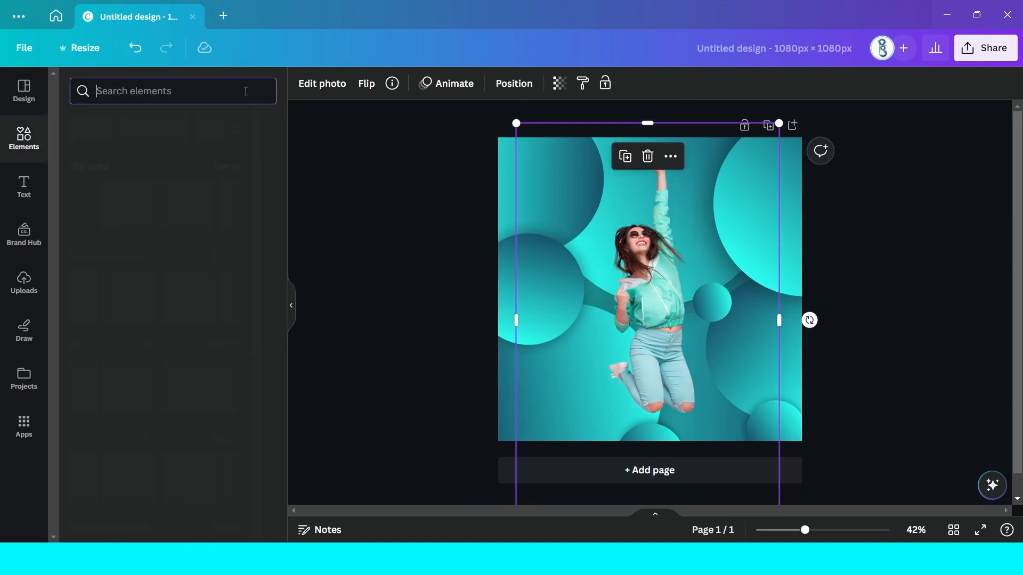
{"action": "left_click", "coordinate": [183, 91]}
{"action": "type", "text": "instagram frame"}
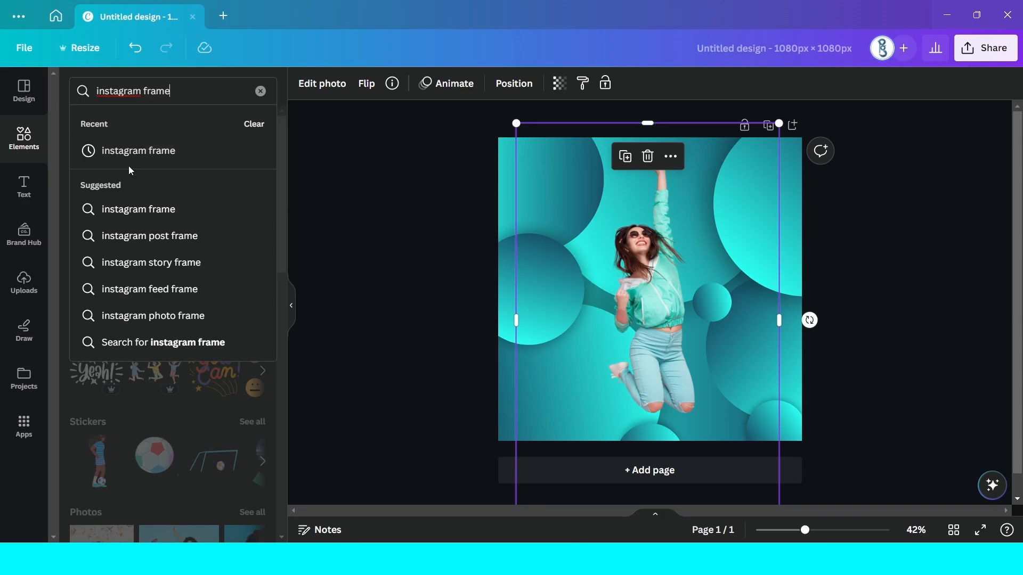
{"action": "left_click", "coordinate": [130, 157]}
{"action": "left_click", "coordinate": [117, 122]}
{"action": "scroll", "coordinate": [196, 422], "scroll_direction": "down", "scroll_amount": 2}
{"action": "scroll", "coordinate": [196, 422], "scroll_direction": "up", "scroll_amount": 3}
{"action": "left_click", "coordinate": [101, 220]}
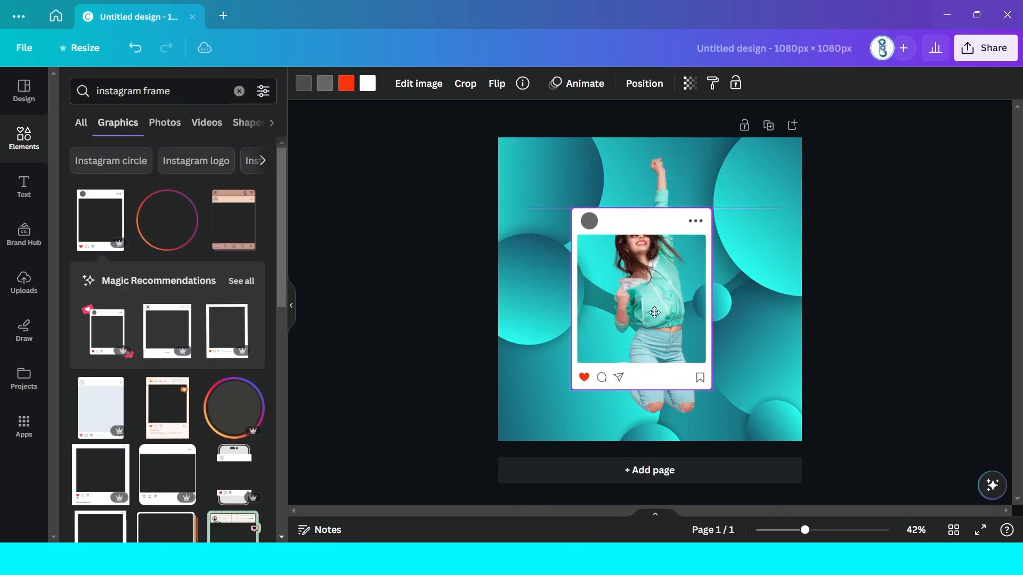
{"action": "left_click_drag", "start_coordinate": [653, 312], "coordinate": [664, 317]}
{"action": "left_click_drag", "start_coordinate": [582, 395], "coordinate": [585, 393]}
{"action": "mouse_move", "coordinate": [636, 334]}
{"action": "left_mouse_down"}
{"action": "mouse_move", "coordinate": [631, 350]}
{"action": "mouse_move", "coordinate": [633, 341]}
{"action": "left_mouse_up"}
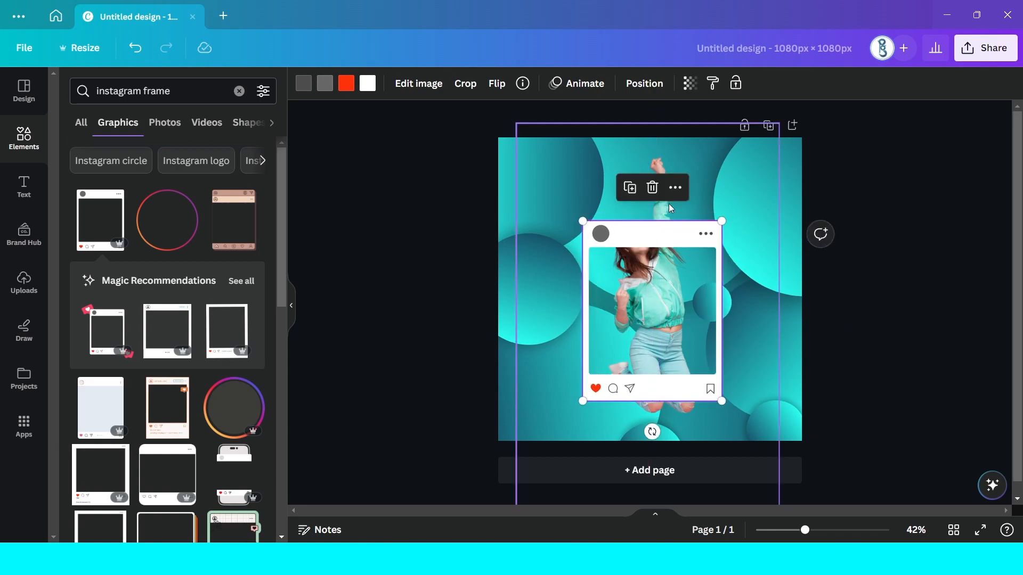
Crop the empty margins of the woman's photo close around her and enlarge her to the page's full height
{"action": "left_click", "coordinate": [665, 211]}
{"action": "scroll", "coordinate": [800, 342], "scroll_direction": "down", "scroll_amount": 1}
{"action": "left_click_drag", "start_coordinate": [648, 494], "coordinate": [648, 425]}
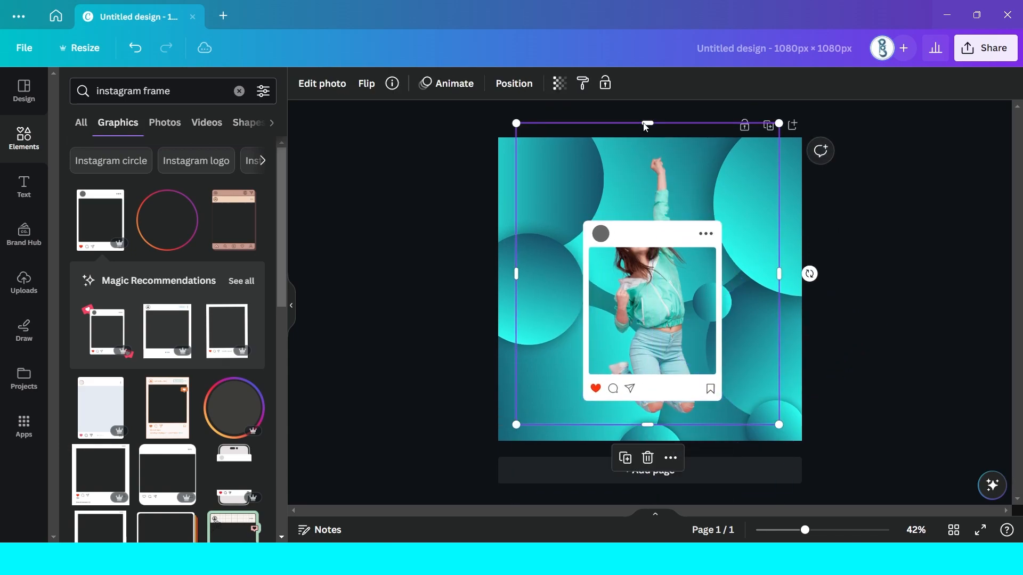
{"action": "left_click_drag", "start_coordinate": [516, 287], "coordinate": [589, 287]}
{"action": "left_click_drag", "start_coordinate": [779, 287], "coordinate": [711, 287]}
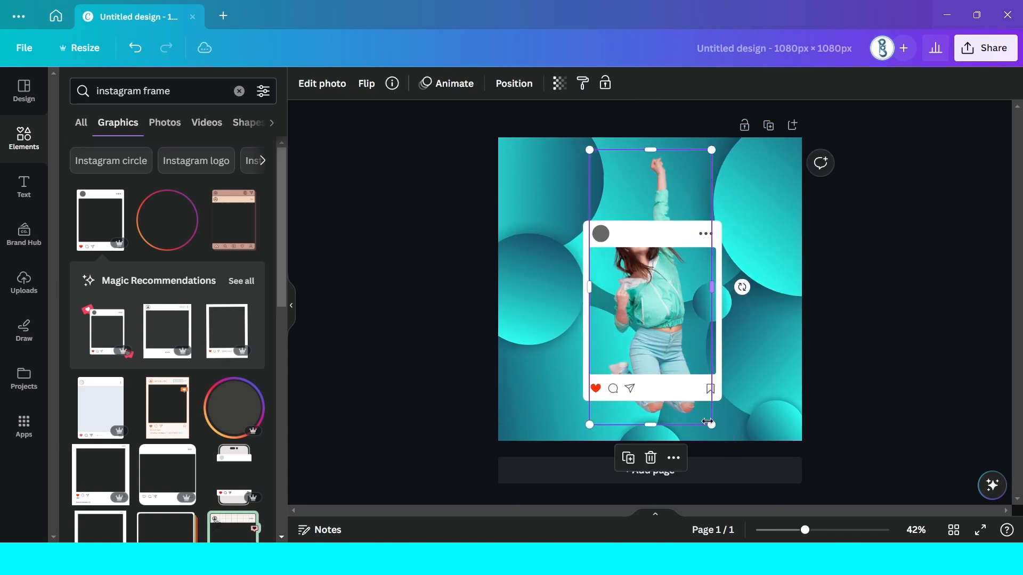
{"action": "left_click_drag", "start_coordinate": [712, 426], "coordinate": [713, 441]}
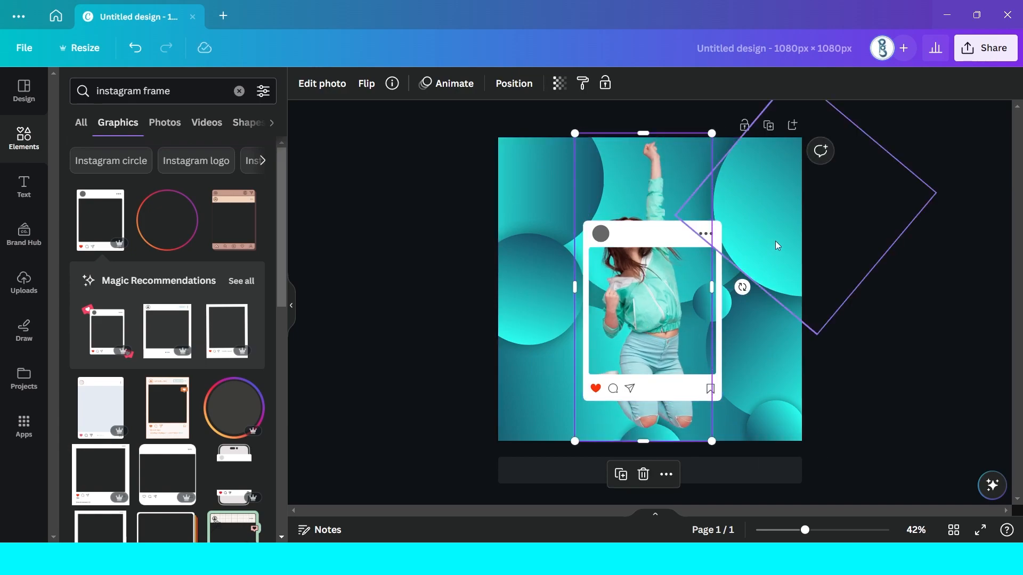
Enlarge the post frame slightly and position it over the woman from her forehead to her knees
{"action": "left_click_drag", "start_coordinate": [705, 234], "coordinate": [731, 194]}
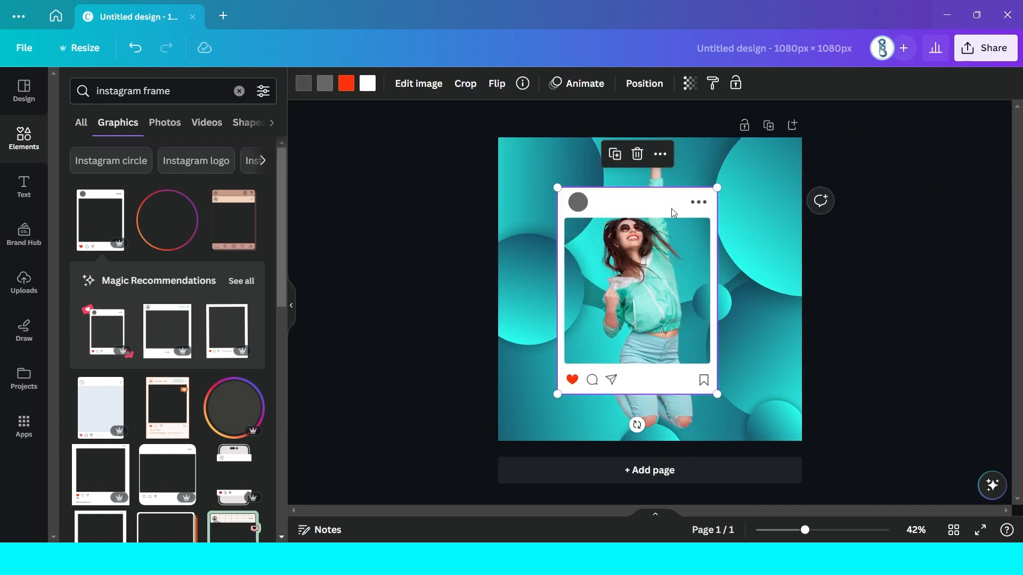
{"action": "left_click_drag", "start_coordinate": [672, 209], "coordinate": [682, 238]}
{"action": "left_click_drag", "start_coordinate": [728, 213], "coordinate": [671, 243]}
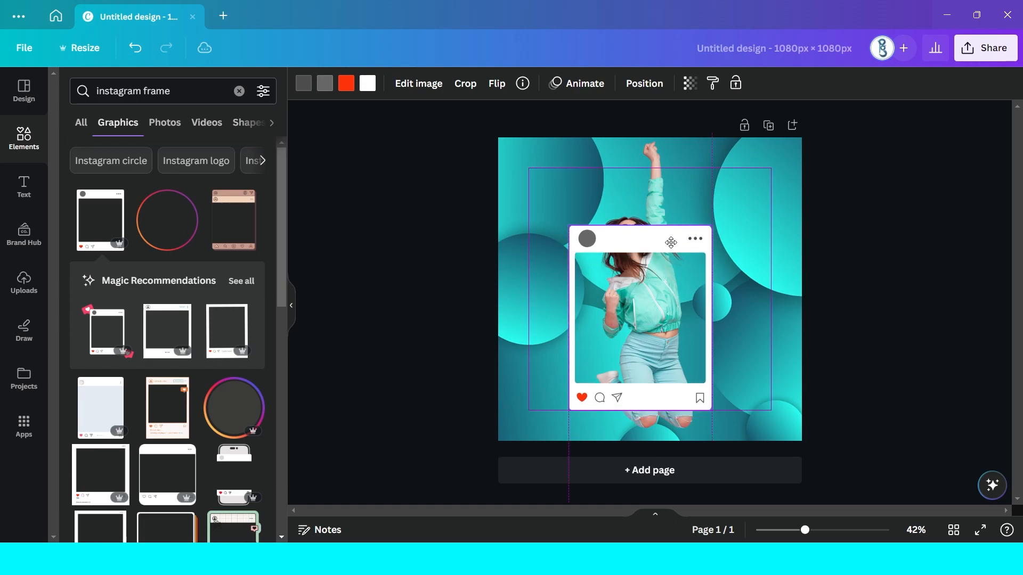
{"action": "left_click", "coordinate": [895, 295]}
Duplicate the woman's photo, align the copy exactly over the original and crop its bottom to the frame's inner lower edge
{"action": "left_click", "coordinate": [663, 159]}
{"action": "left_click", "coordinate": [619, 474]}
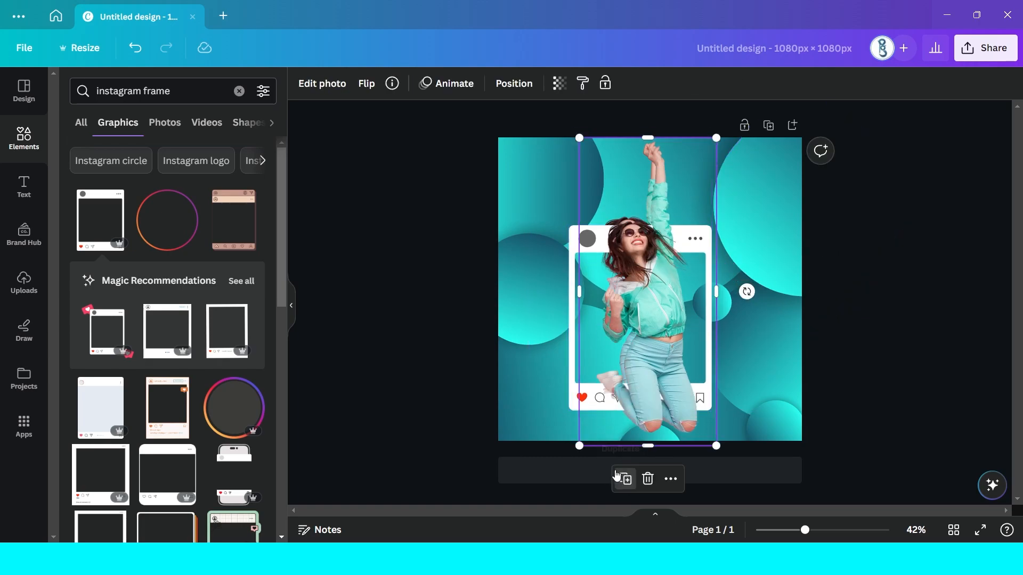
{"action": "left_click_drag", "start_coordinate": [659, 278], "coordinate": [654, 281]}
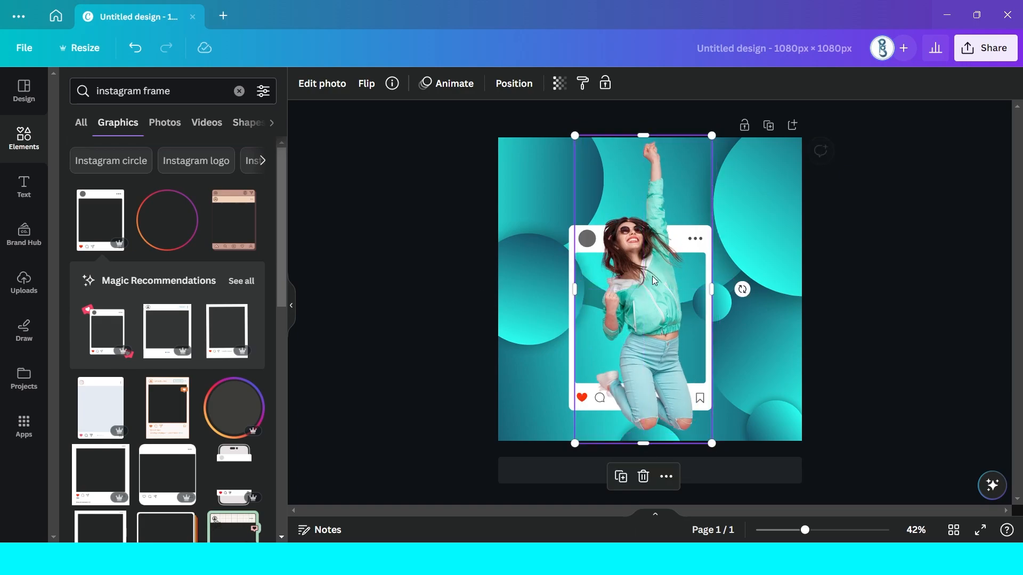
{"action": "left_click_drag", "start_coordinate": [642, 415], "coordinate": [633, 383]}
{"action": "scroll", "coordinate": [647, 382], "scroll_direction": "up", "scroll_amount": 6}
{"action": "scroll", "coordinate": [633, 383], "scroll_direction": "down", "scroll_amount": 6}
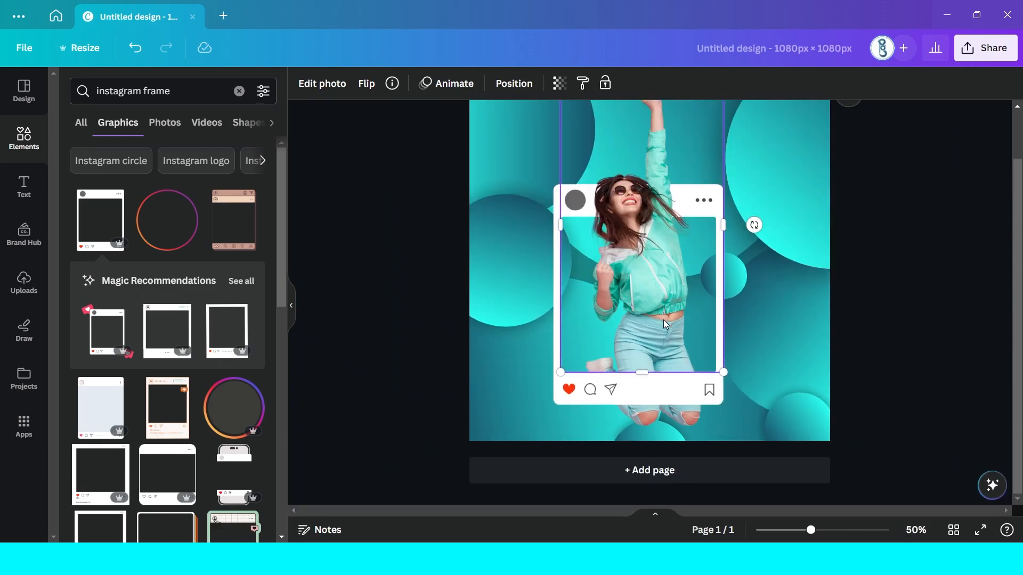
{"action": "left_click", "coordinate": [954, 251]}
{"action": "left_click", "coordinate": [650, 295]}
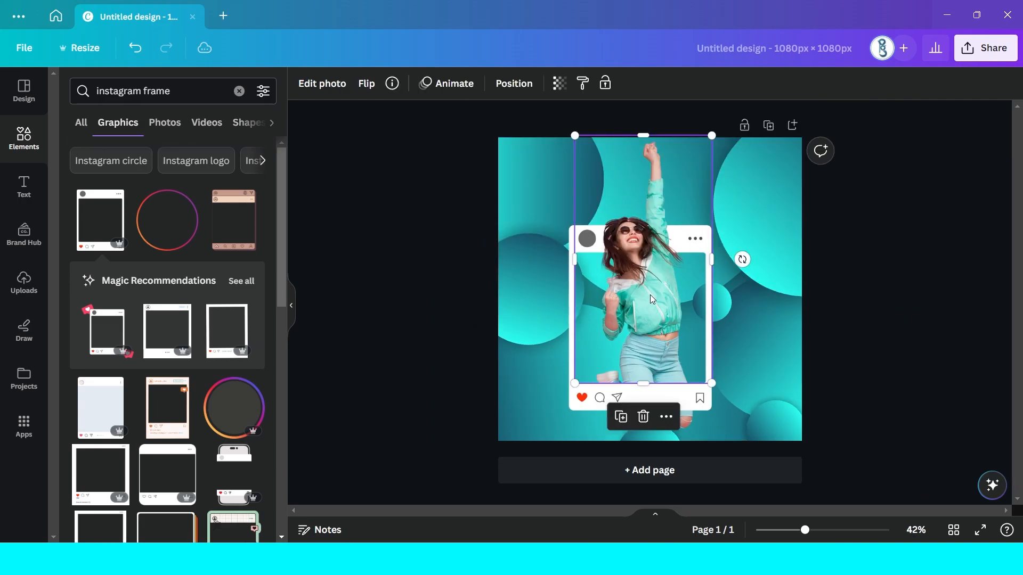
Search the graphics for "shadow" and add a soft black oval shadow to the page
{"action": "left_click", "coordinate": [239, 91]}
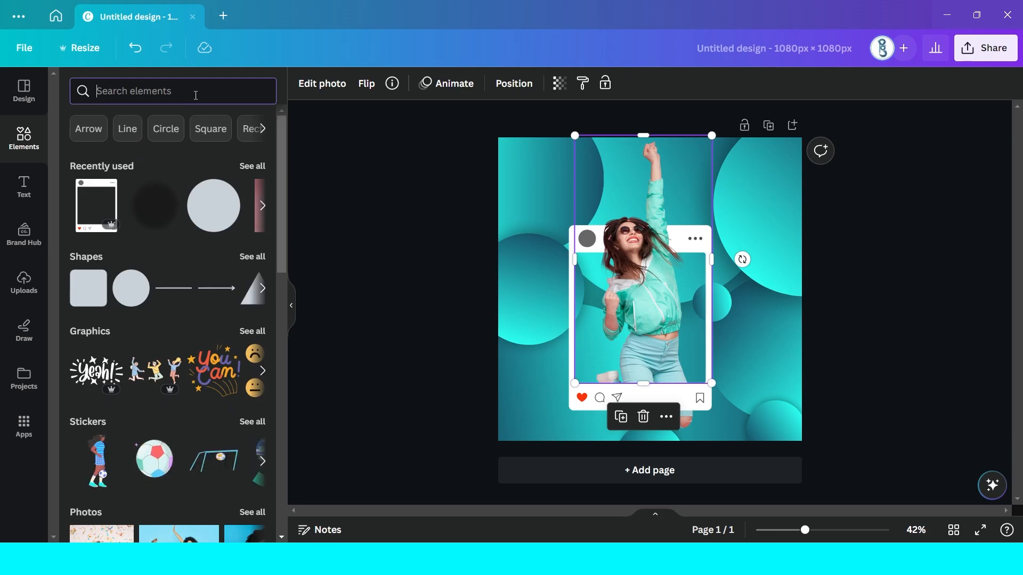
{"action": "key", "text": "ctrl+z"}
{"action": "type", "text": "shadow"}
{"action": "key", "text": "Return"}
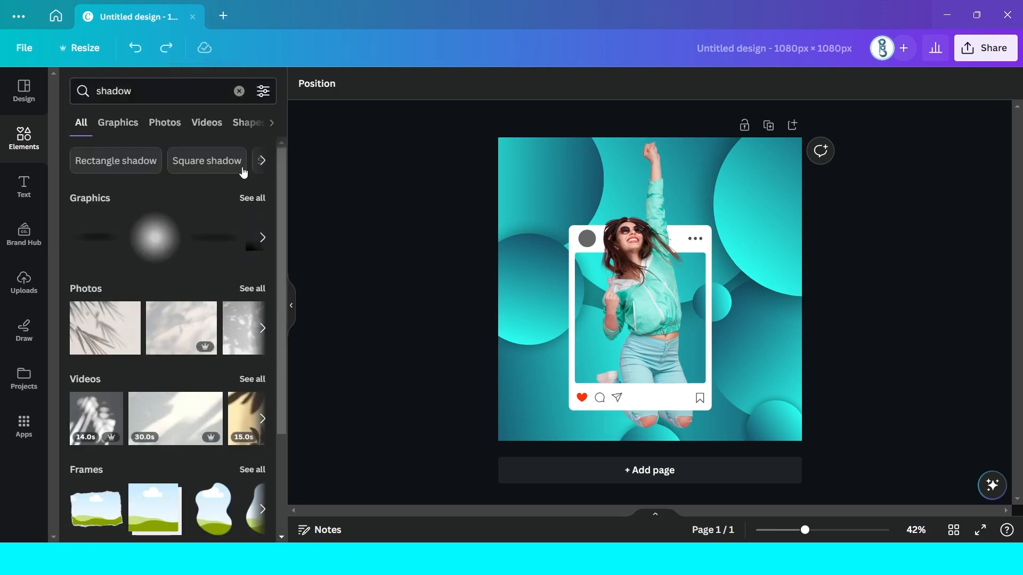
{"action": "left_click", "coordinate": [251, 200]}
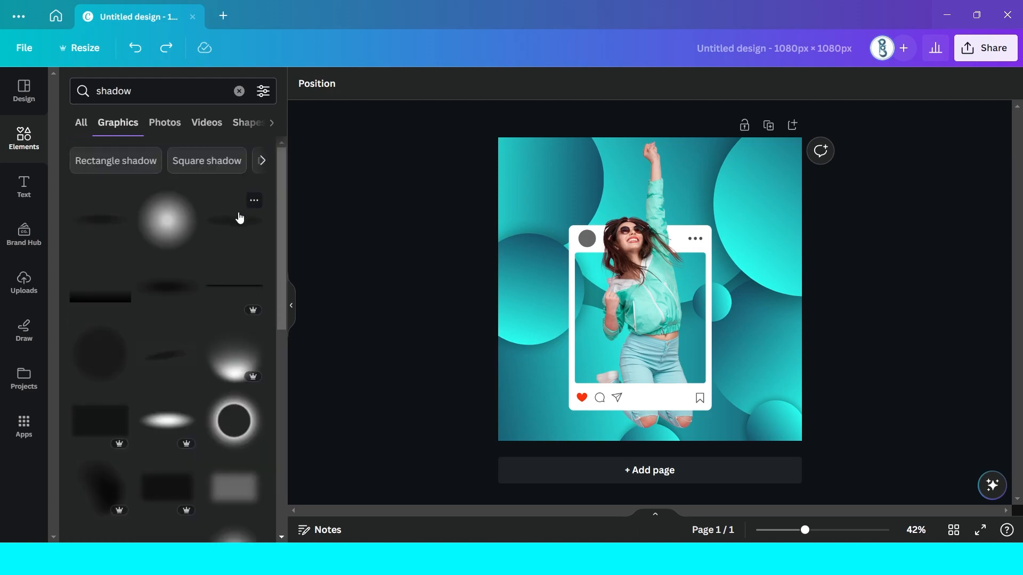
{"action": "scroll", "coordinate": [192, 304], "scroll_direction": "down", "scroll_amount": 5}
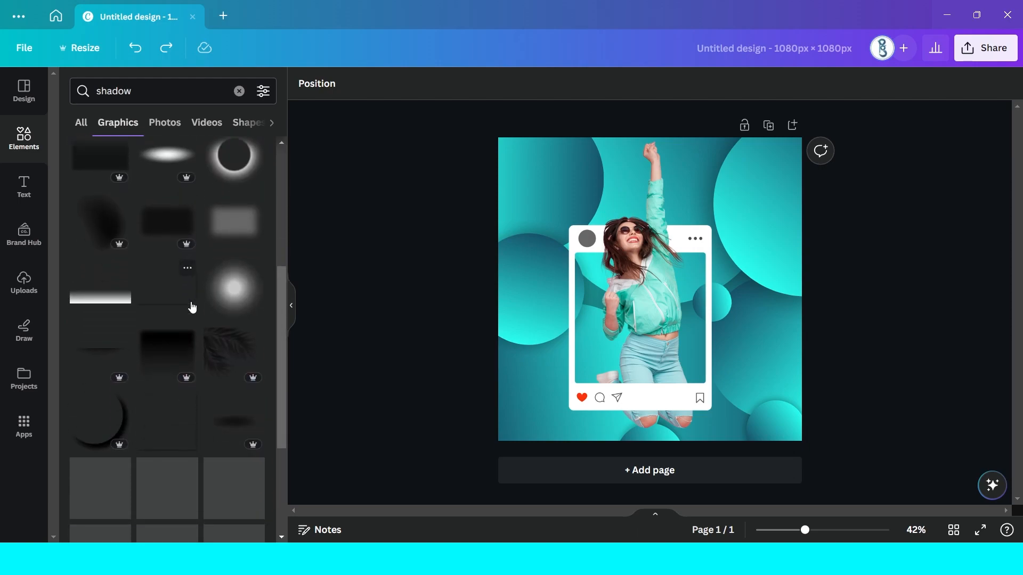
{"action": "scroll", "coordinate": [192, 304], "scroll_direction": "down", "scroll_amount": 3}
{"action": "left_click", "coordinate": [233, 289]}
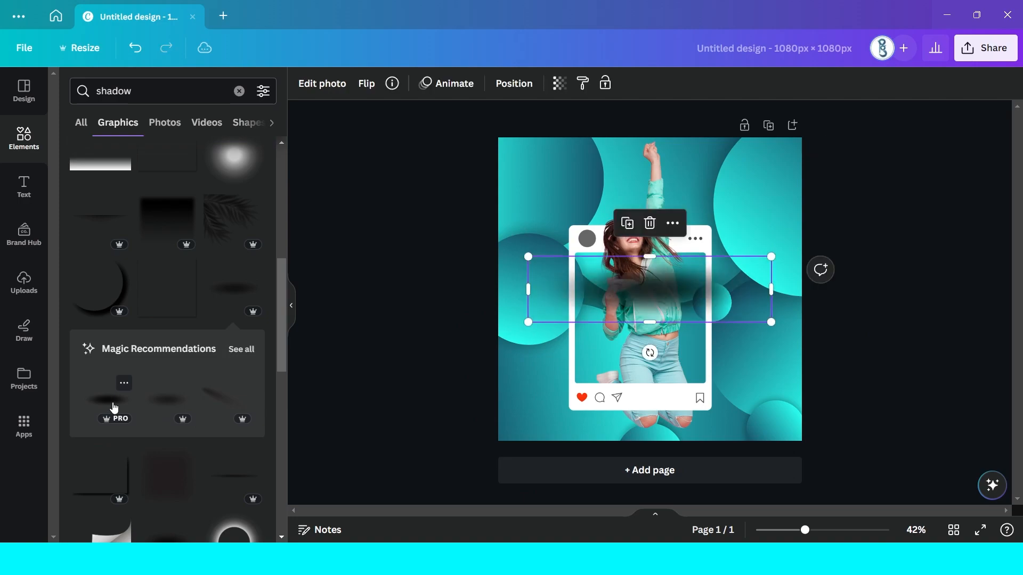
Shrink the shadow, place it over the frame's header at the woman's head, and send it one layer backward behind her cropped copy
{"action": "left_click_drag", "start_coordinate": [770, 322], "coordinate": [651, 290]}
{"action": "left_click_drag", "start_coordinate": [590, 272], "coordinate": [642, 244]}
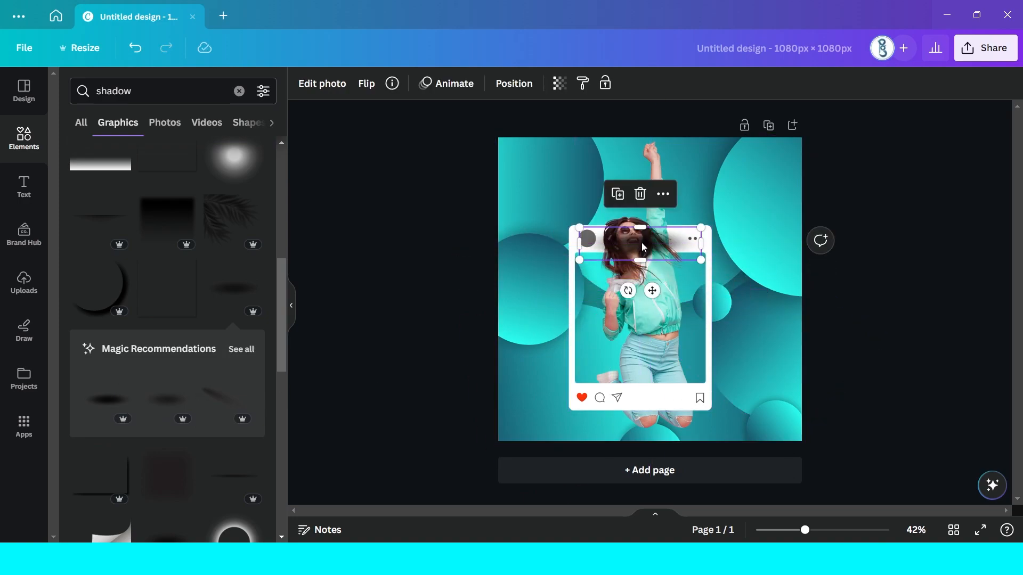
{"action": "right_click", "coordinate": [642, 240]}
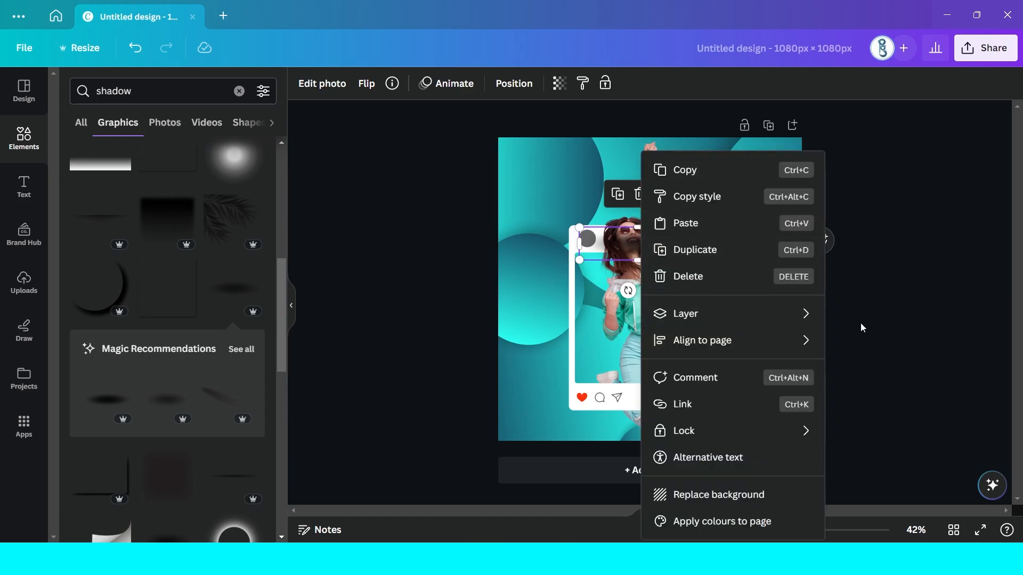
{"action": "mouse_move", "coordinate": [809, 315]}
{"action": "left_click", "coordinate": [875, 376]}
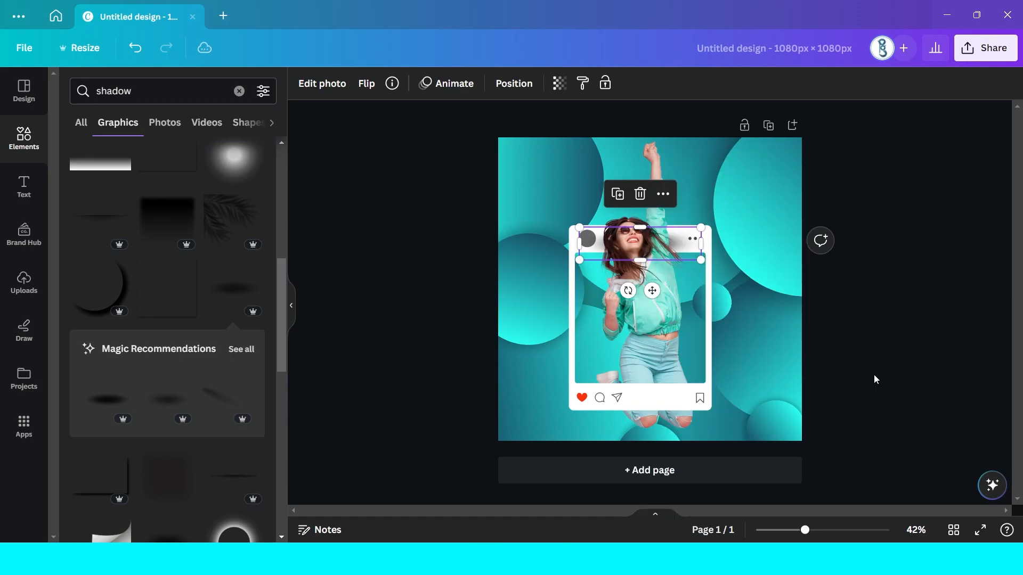
{"action": "left_click_drag", "start_coordinate": [700, 260], "coordinate": [657, 240]}
{"action": "left_click", "coordinate": [878, 420]}
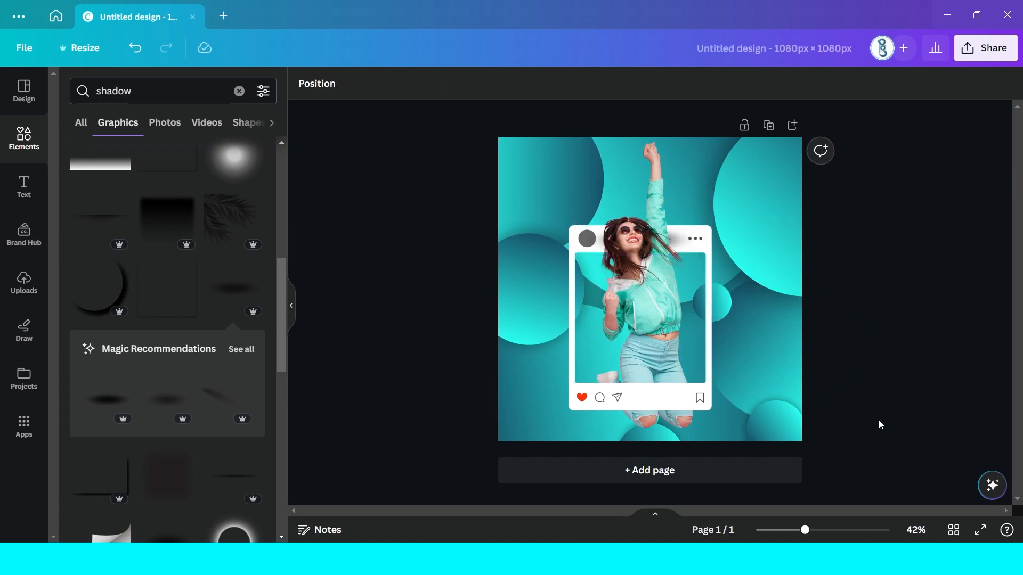
Select all the elements on the page and group them
{"action": "left_click_drag", "start_coordinate": [460, 127], "coordinate": [861, 453]}
{"action": "key", "text": "ctrl+minus"}
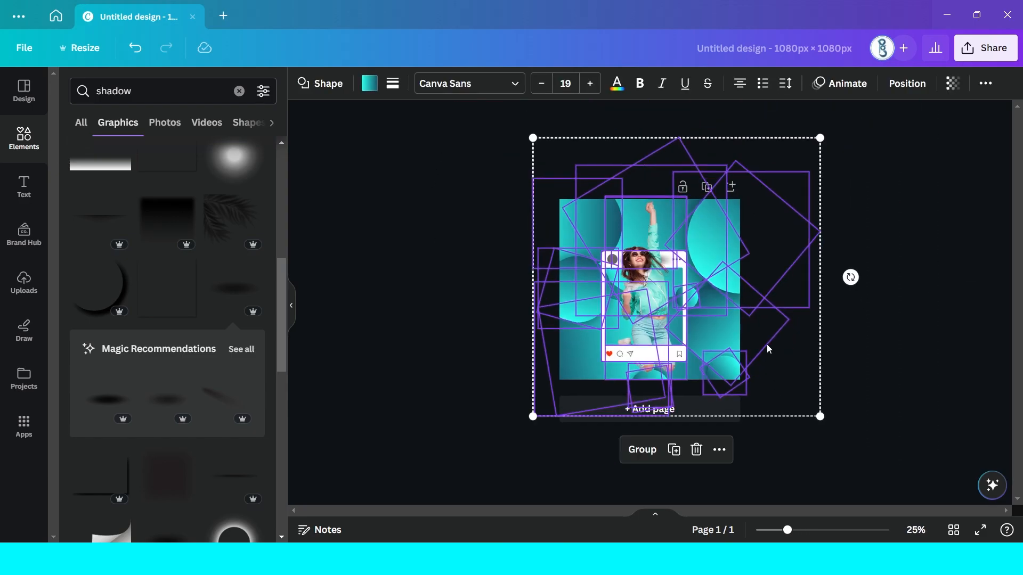
{"action": "left_click", "coordinate": [650, 450]}
{"action": "left_click", "coordinate": [927, 304]}
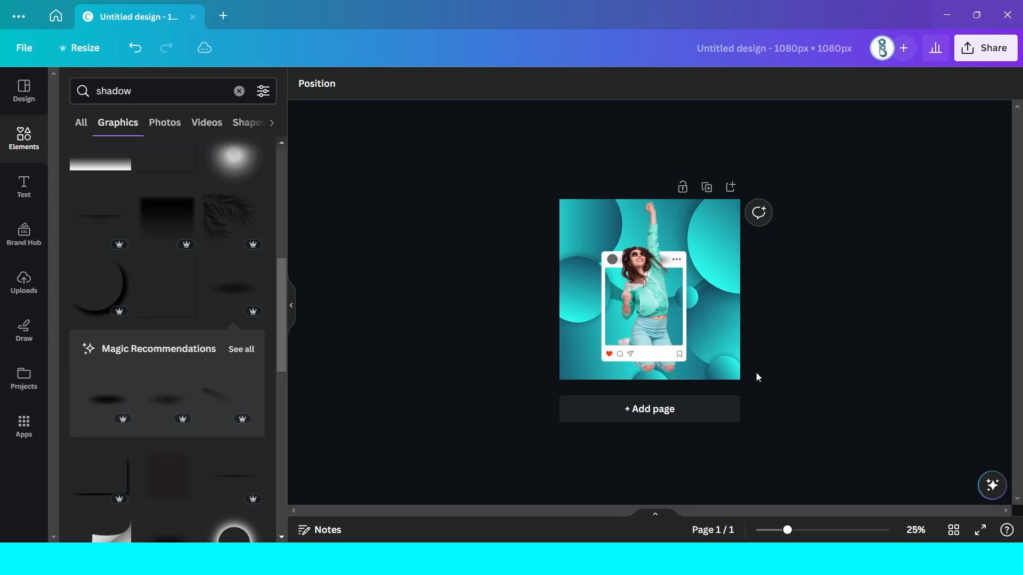
Search the graphics for "3d like botton" and add the red speech bubble with a white heart
{"action": "key", "text": "ctrl+plus"}
{"action": "key", "text": "ctrl+plus"}
{"action": "left_click", "coordinate": [239, 91]}
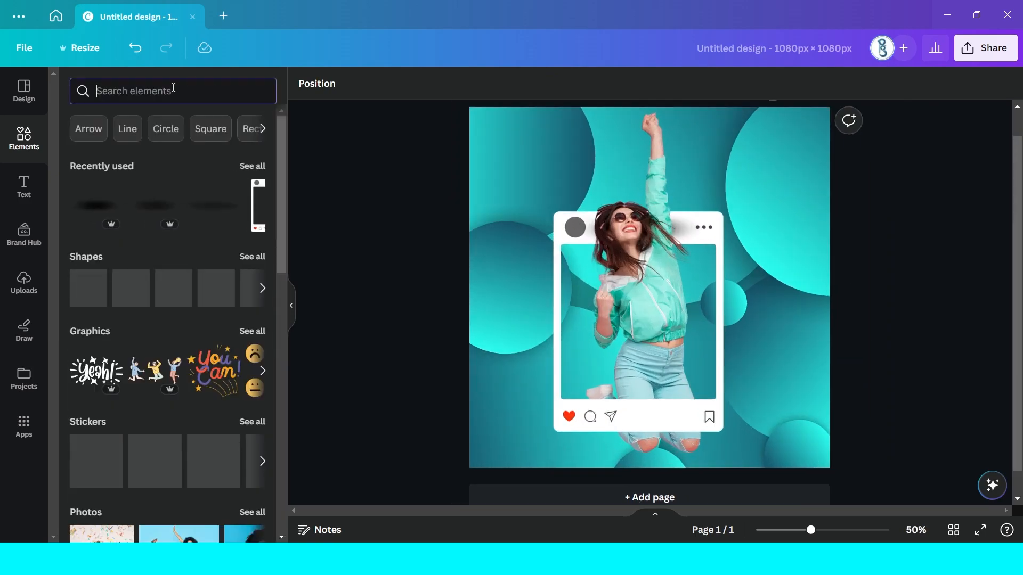
{"action": "type", "text": "3d like"}
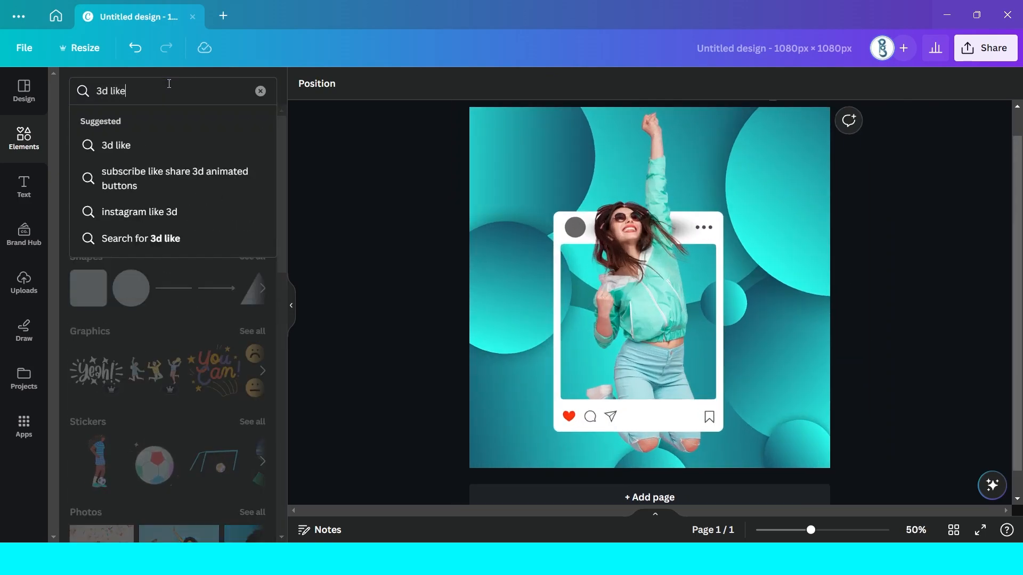
{"action": "type", "text": " botton"}
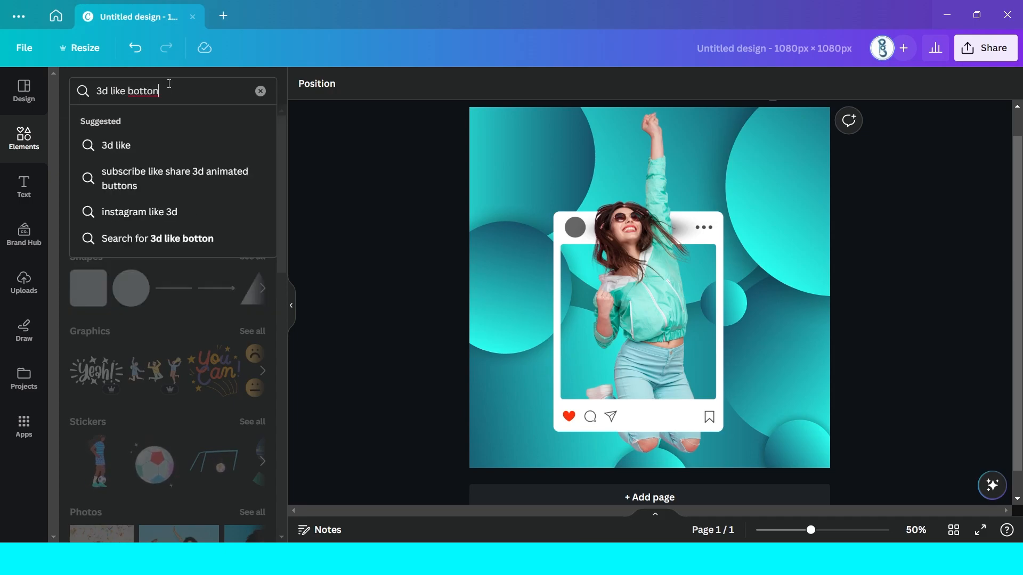
{"action": "key", "text": "Return"}
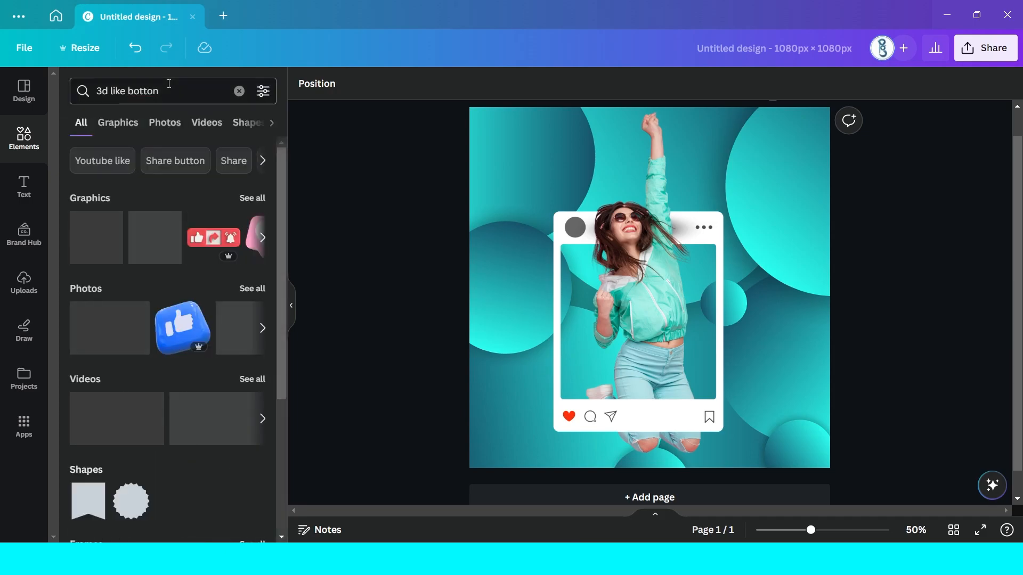
{"action": "left_click", "coordinate": [131, 123]}
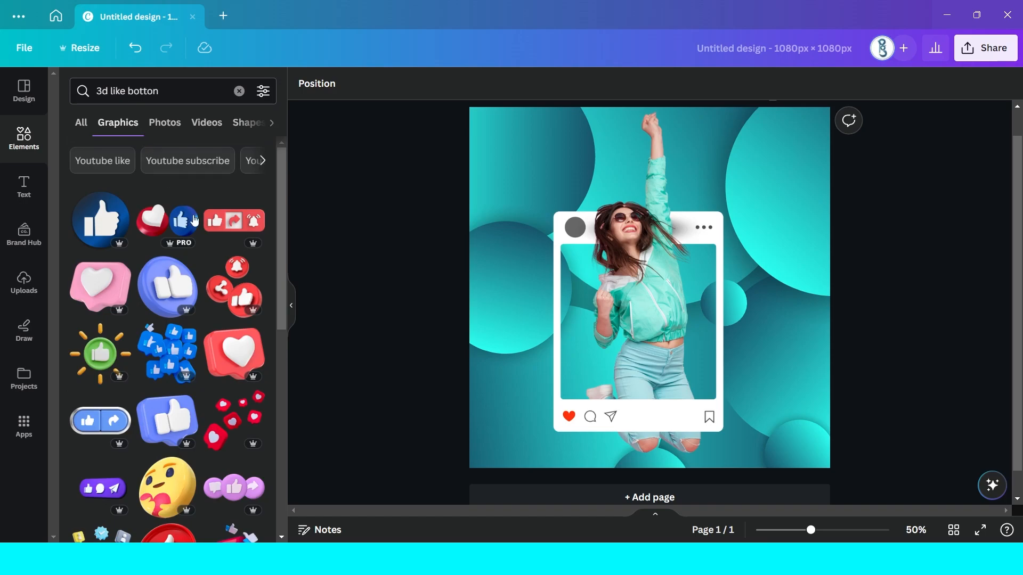
{"action": "left_click", "coordinate": [241, 355]}
Shrink the red heart bubble, tilt it counterclockwise and place it over the post frame's lower-left corner
{"action": "left_click_drag", "start_coordinate": [792, 163], "coordinate": [572, 353]}
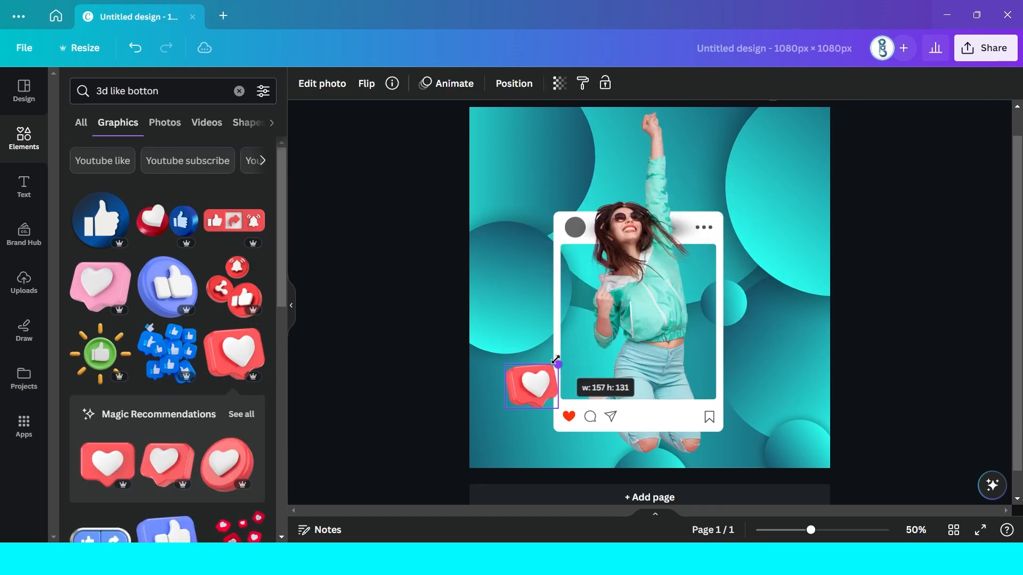
{"action": "left_click_drag", "start_coordinate": [542, 441], "coordinate": [563, 433]}
{"action": "left_click_drag", "start_coordinate": [548, 375], "coordinate": [499, 385]}
{"action": "left_click", "coordinate": [524, 393]}
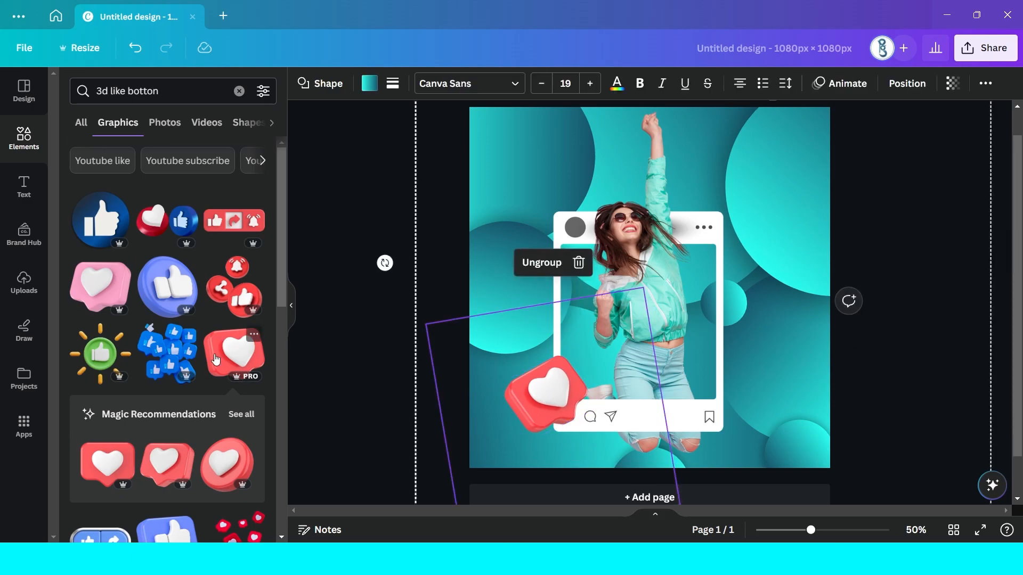
Add the round red thumbs-up bubble and place it large at the page's lower-right corner, extending past the right edge
{"action": "scroll", "coordinate": [216, 356], "scroll_direction": "down", "scroll_amount": 3}
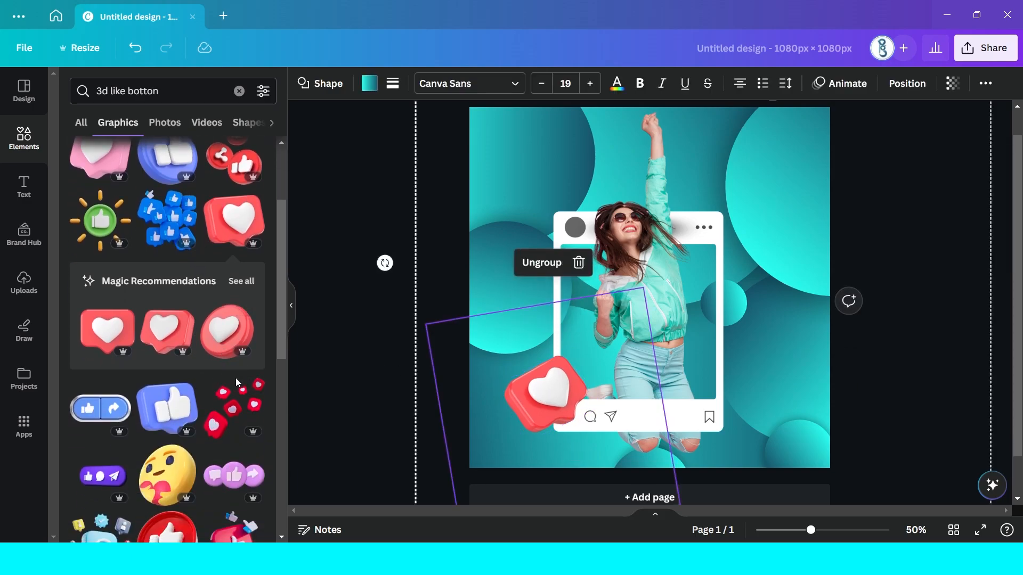
{"action": "scroll", "coordinate": [235, 380], "scroll_direction": "down", "scroll_amount": 5}
{"action": "left_click", "coordinate": [169, 277]}
{"action": "left_click_drag", "start_coordinate": [792, 143], "coordinate": [744, 192]}
{"action": "left_click_drag", "start_coordinate": [624, 310], "coordinate": [779, 411]}
{"action": "left_click_drag", "start_coordinate": [898, 293], "coordinate": [832, 361]}
{"action": "left_click_drag", "start_coordinate": [773, 430], "coordinate": [807, 366]}
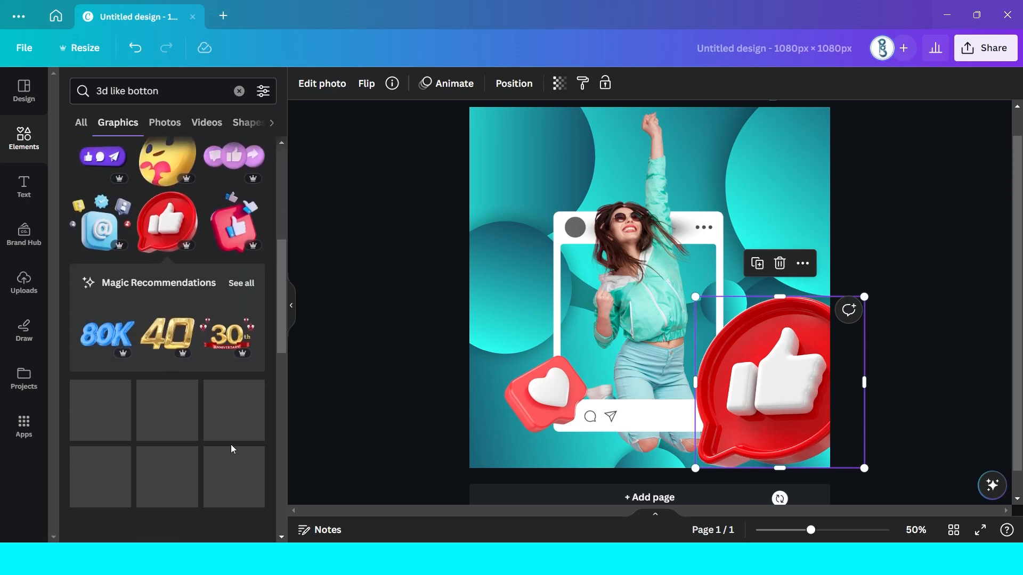
Add the darker red heart bubble, shrink it to about 71 × 59 px and place it tilted beside the woman's raised fist
{"action": "scroll", "coordinate": [231, 448], "scroll_direction": "up", "scroll_amount": 1}
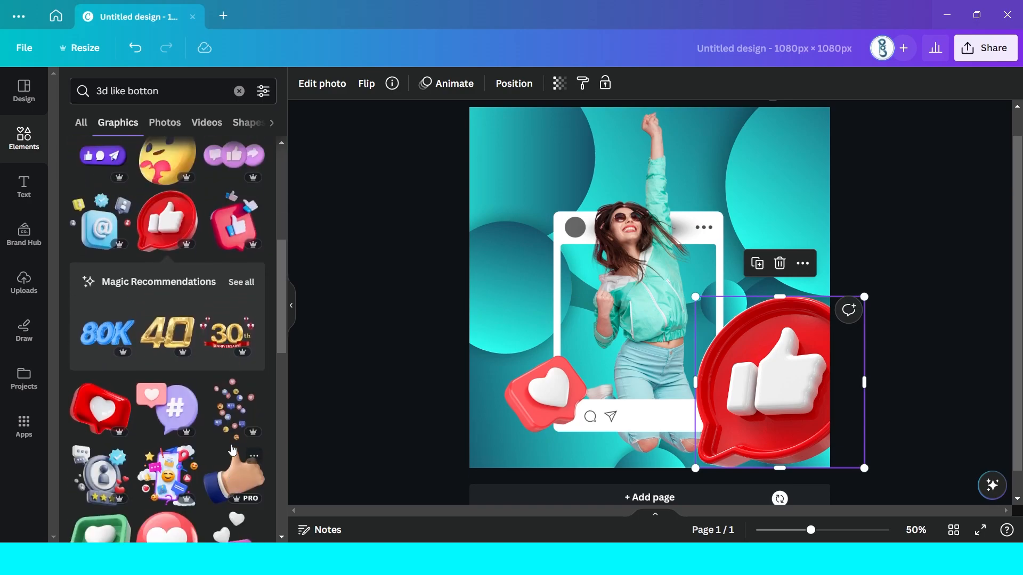
{"action": "left_click", "coordinate": [96, 414]}
{"action": "left_click_drag", "start_coordinate": [794, 406], "coordinate": [683, 194]}
{"action": "scroll", "coordinate": [582, 240], "scroll_direction": "up", "scroll_amount": 1}
{"action": "left_click_drag", "start_coordinate": [626, 111], "coordinate": [644, 111]}
{"action": "key", "text": "ctrl+z"}
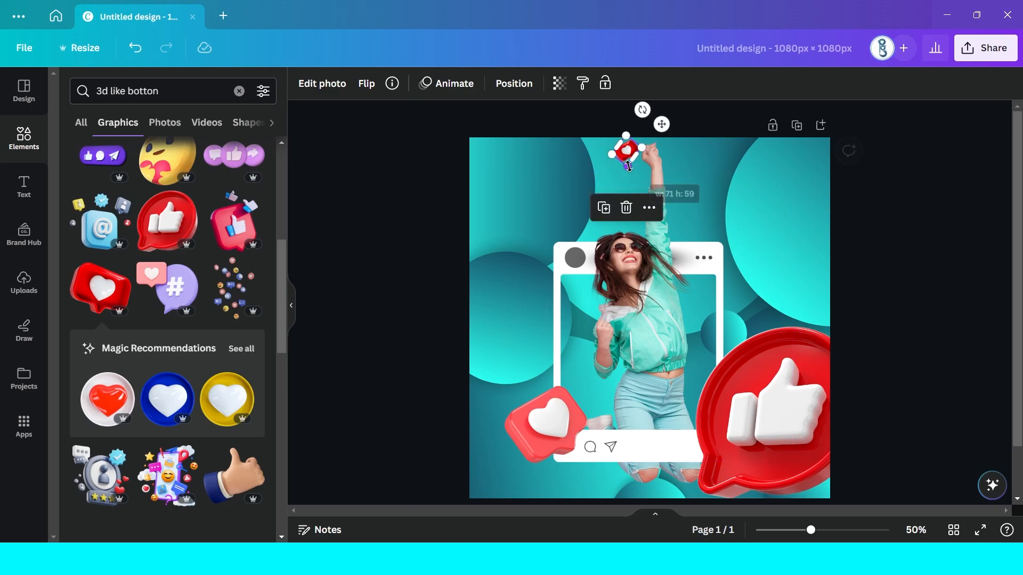
{"action": "left_click", "coordinate": [395, 397]}
Add the green heart bubble, shrink and tilt it, and place it above the post frame's upper-right corner
{"action": "scroll", "coordinate": [179, 323], "scroll_direction": "down", "scroll_amount": 5}
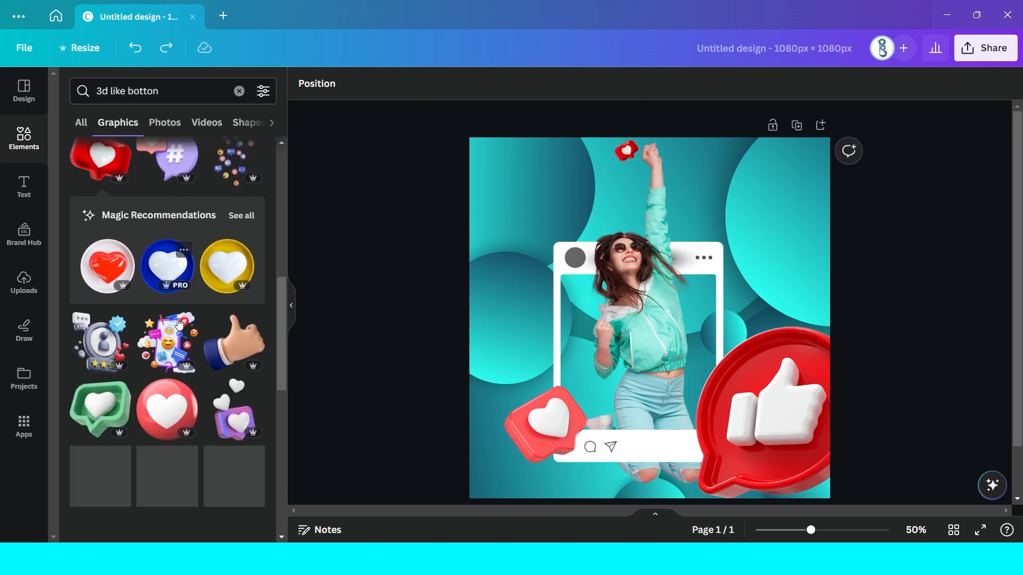
{"action": "left_click", "coordinate": [122, 331]}
{"action": "left_click_drag", "start_coordinate": [795, 449], "coordinate": [566, 243]}
{"action": "left_click_drag", "start_coordinate": [536, 216], "coordinate": [725, 209]}
{"action": "left_click_drag", "start_coordinate": [714, 260], "coordinate": [741, 221]}
{"action": "left_click_drag", "start_coordinate": [722, 196], "coordinate": [705, 229]}
Shrink the small red heart bubble slightly, move it closer to the woman's fist, and shift the green bubble slightly right
{"action": "left_click", "coordinate": [626, 157]}
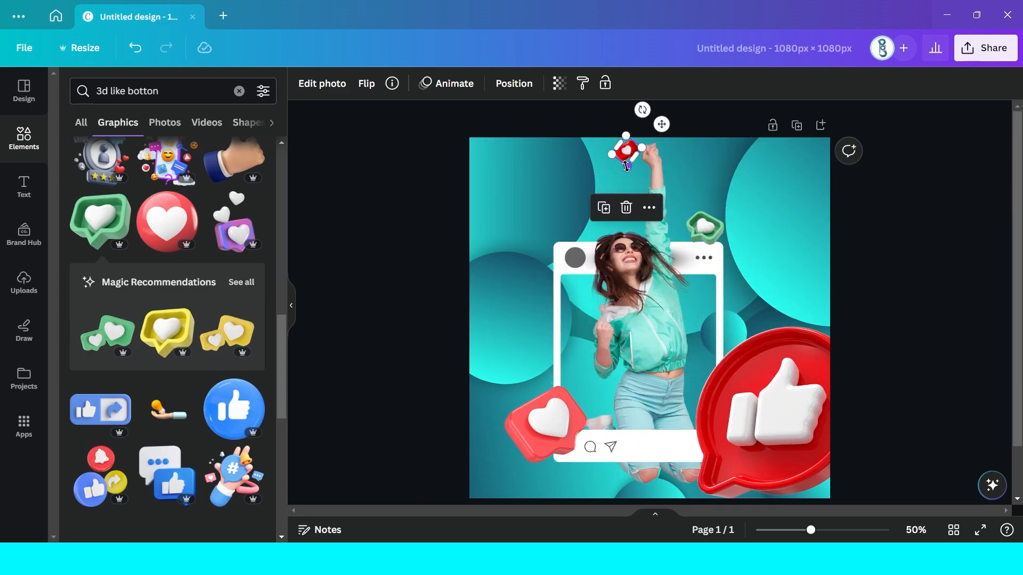
{"action": "left_click_drag", "start_coordinate": [627, 166], "coordinate": [628, 160]}
{"action": "left_click_drag", "start_coordinate": [660, 123], "coordinate": [666, 126]}
{"action": "left_click", "coordinate": [705, 231]}
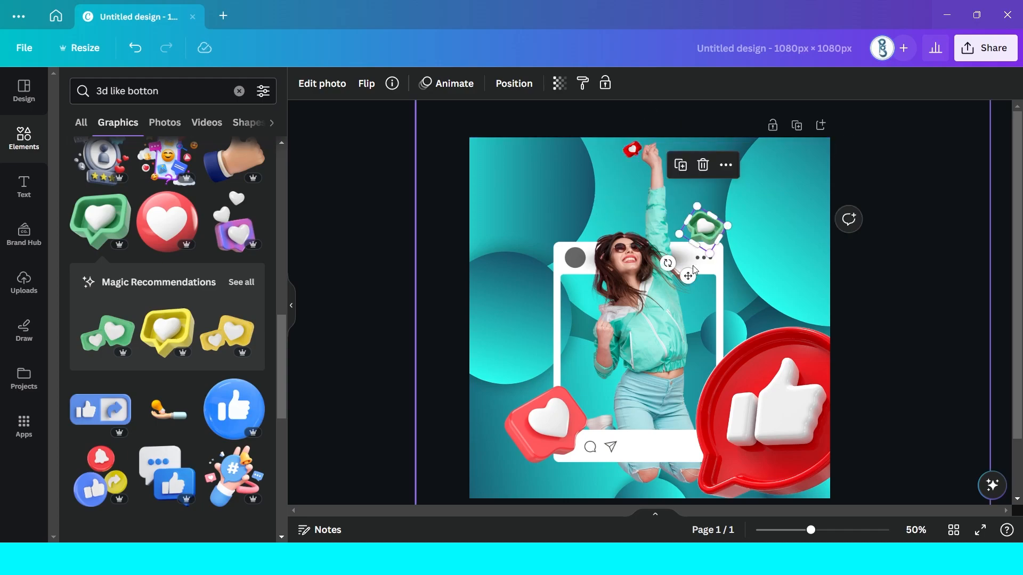
{"action": "left_click_drag", "start_coordinate": [694, 269], "coordinate": [704, 269]}
Blur the large red thumbs-up bubble with an intensity of 75
{"action": "left_click", "coordinate": [757, 394]}
{"action": "left_click", "coordinate": [301, 85]}
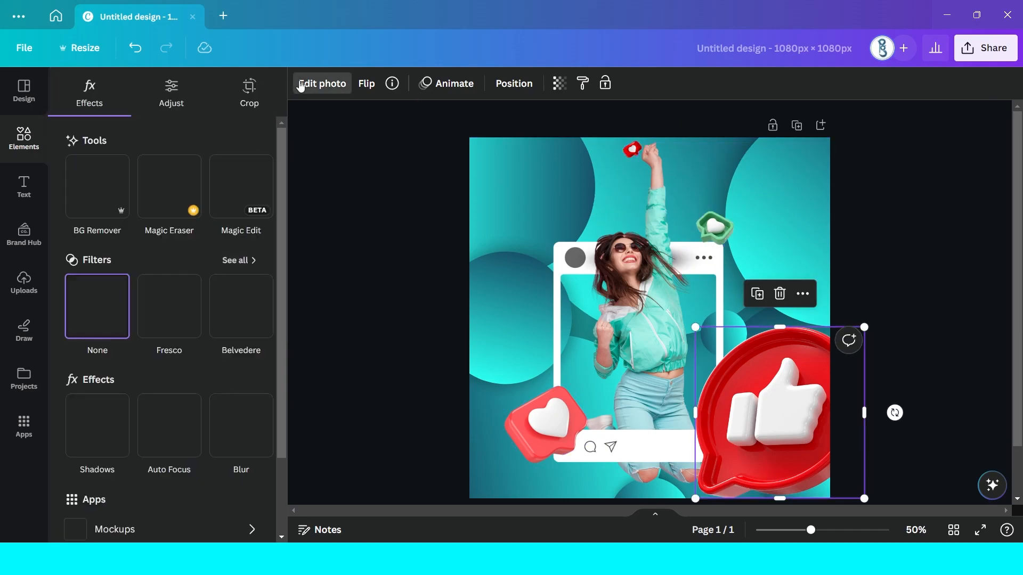
{"action": "left_click", "coordinate": [236, 424]}
{"action": "left_click_drag", "start_coordinate": [116, 138], "coordinate": [218, 138]}
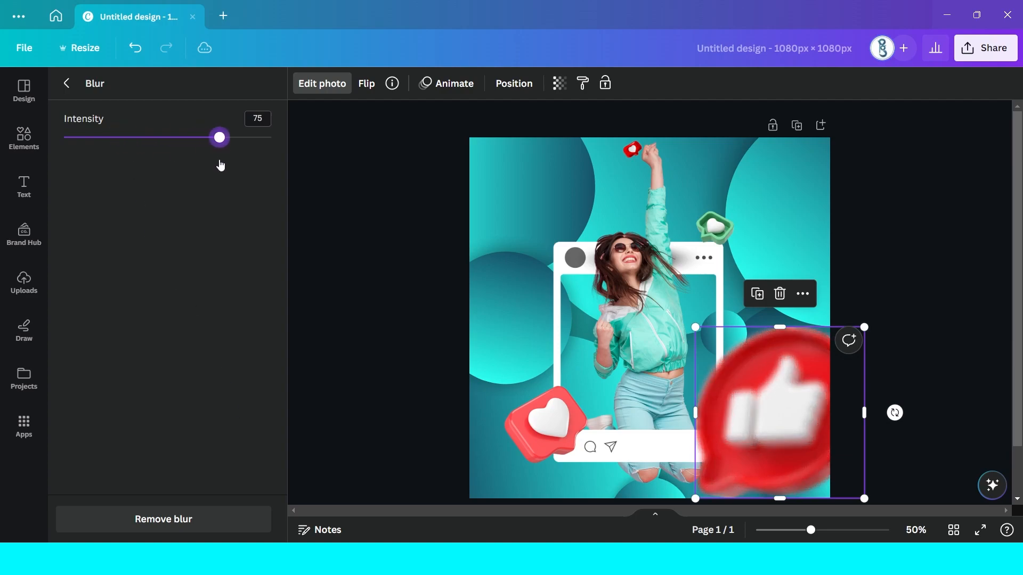
Blur the red heart bubble at the frame's lower-left corner at intensity 48 and the green heart bubble at intensity 50
{"action": "left_click", "coordinate": [534, 448]}
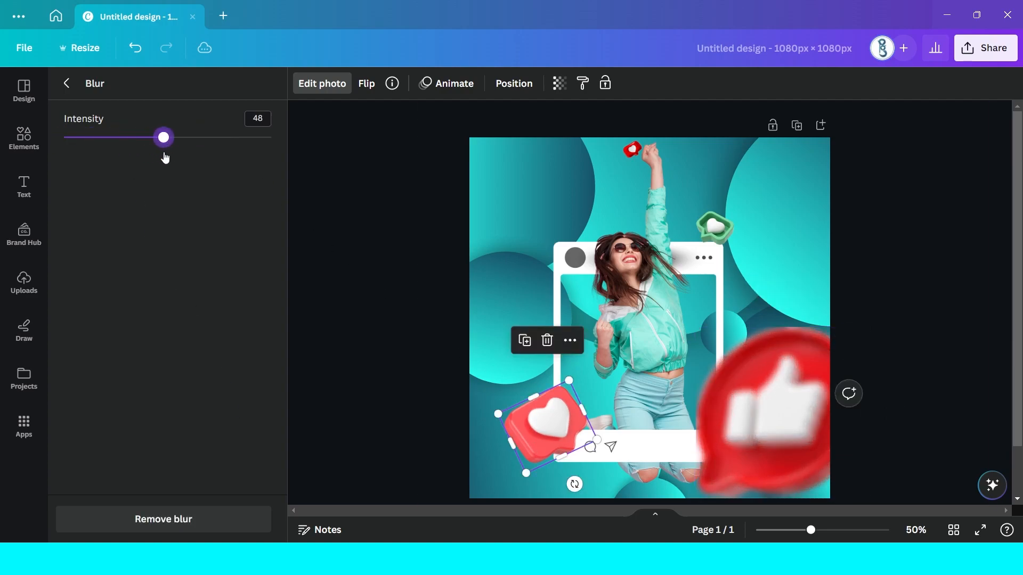
{"action": "left_click", "coordinate": [714, 228]}
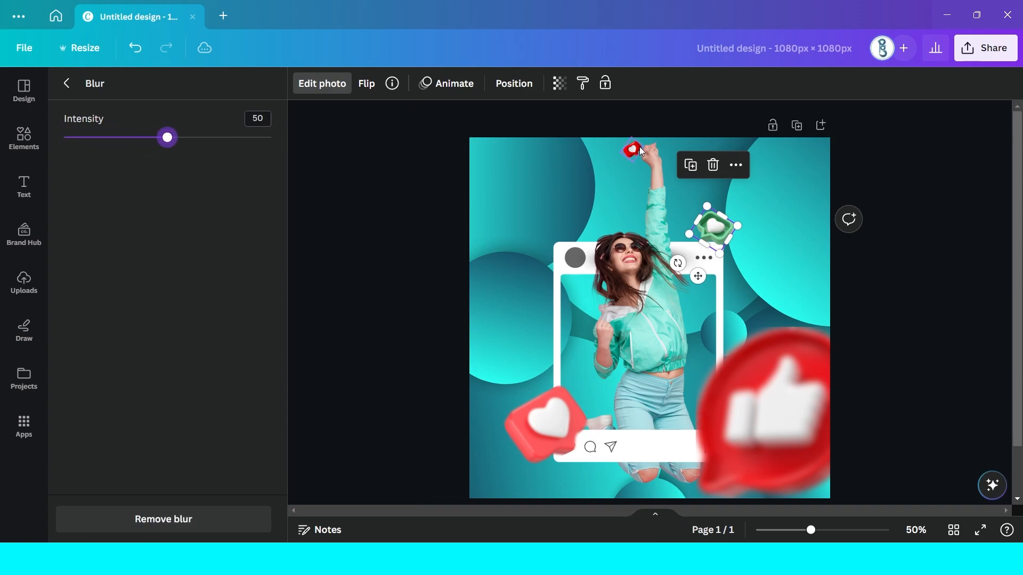
{"action": "left_click", "coordinate": [930, 271]}
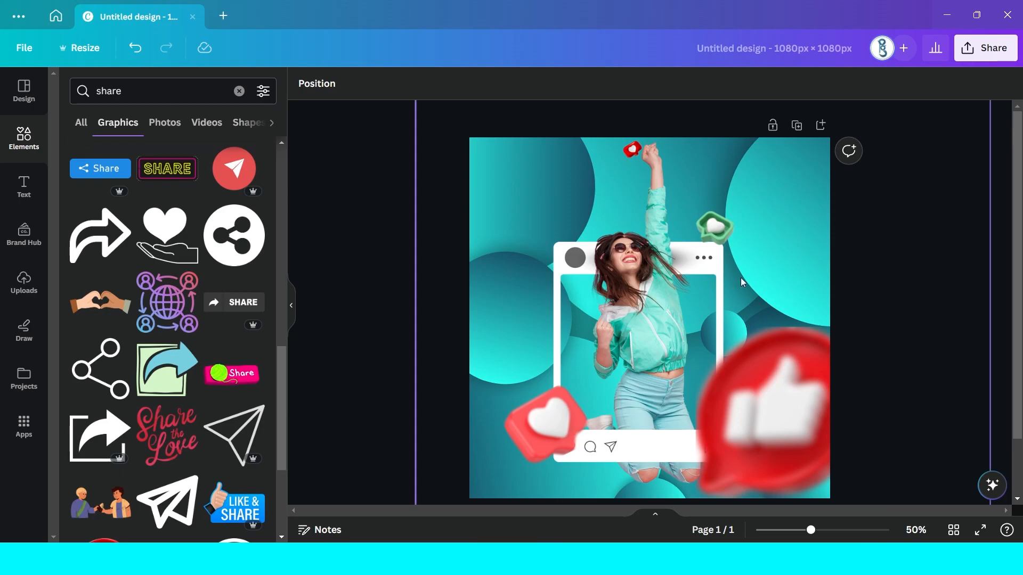
Ungroup the grouped background circles, post frame and woman
{"action": "left_click", "coordinate": [607, 266]}
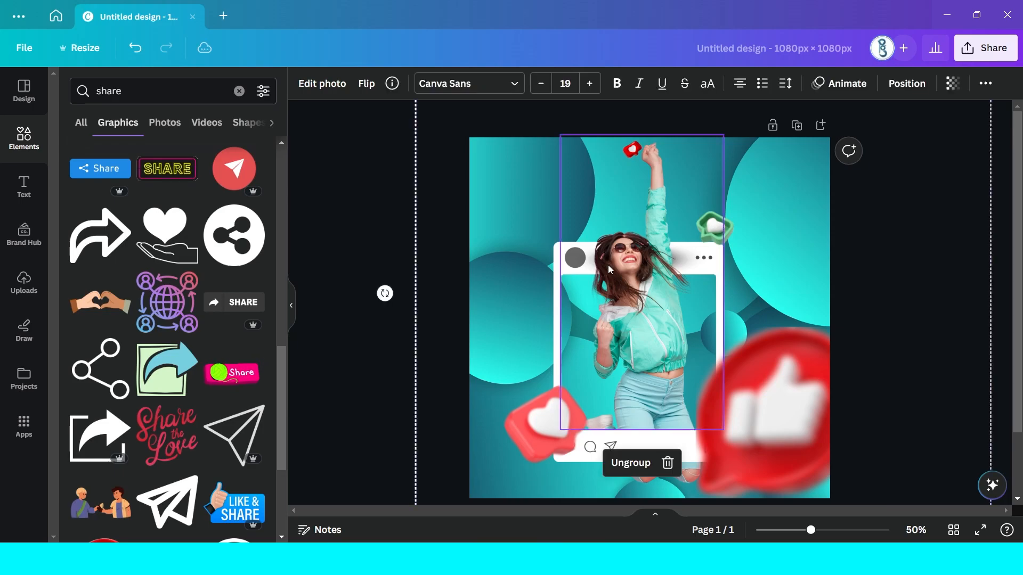
{"action": "left_click", "coordinate": [636, 465]}
{"action": "left_click", "coordinate": [363, 238]}
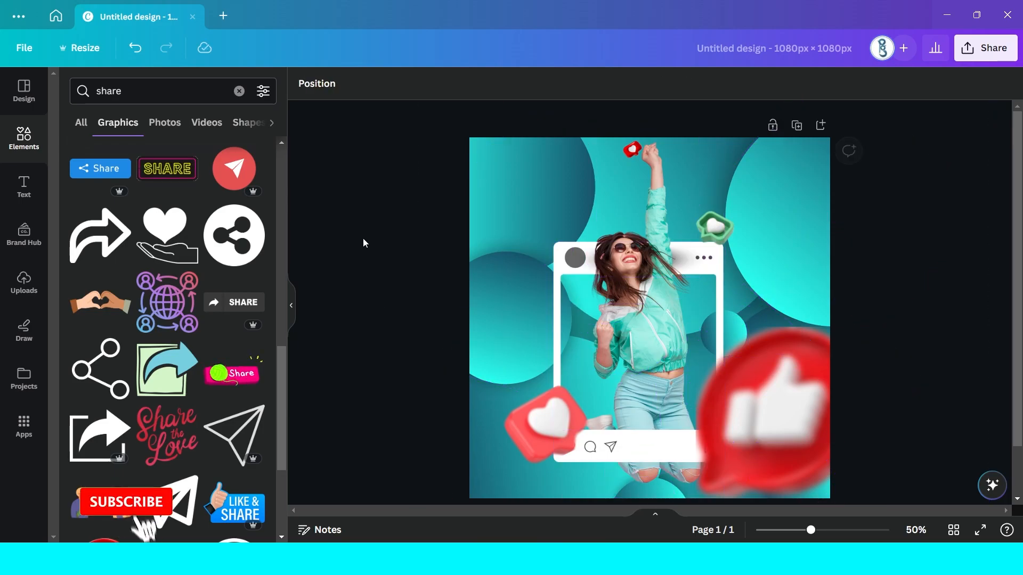
Scale down both woman cutouts, the blurred shadow and the post frame together slightly, and reposition them to fit inside the page
{"action": "left_click", "coordinate": [640, 241]}
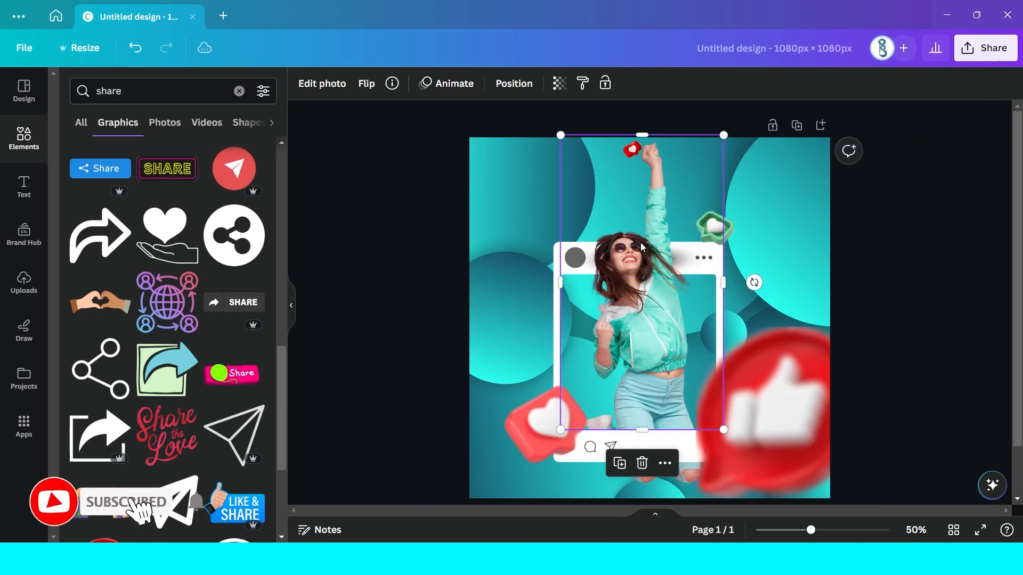
{"action": "left_click", "coordinate": [511, 85]}
{"action": "left_click", "coordinate": [223, 86]}
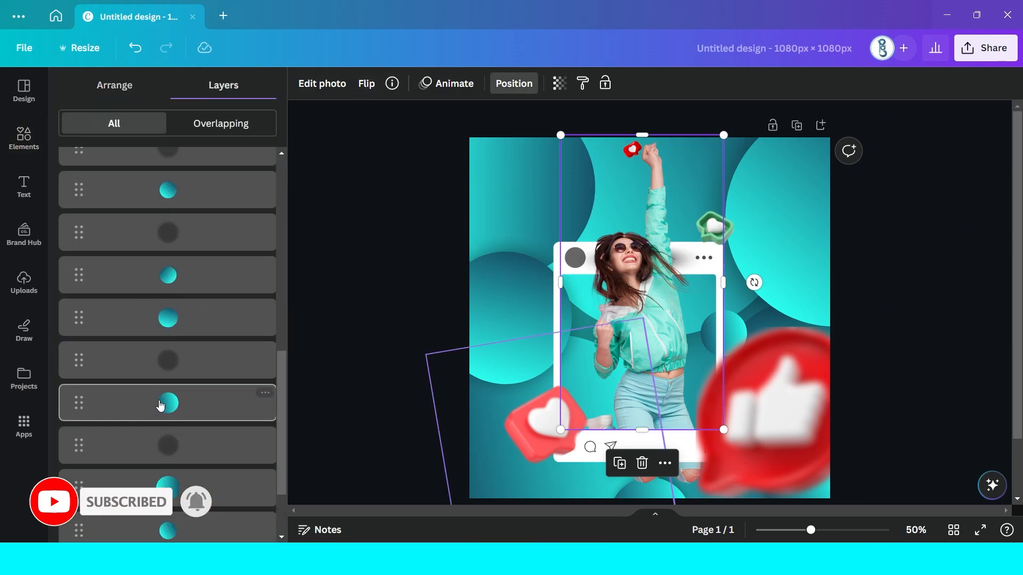
{"action": "scroll", "coordinate": [160, 406], "scroll_direction": "up", "scroll_amount": 10}
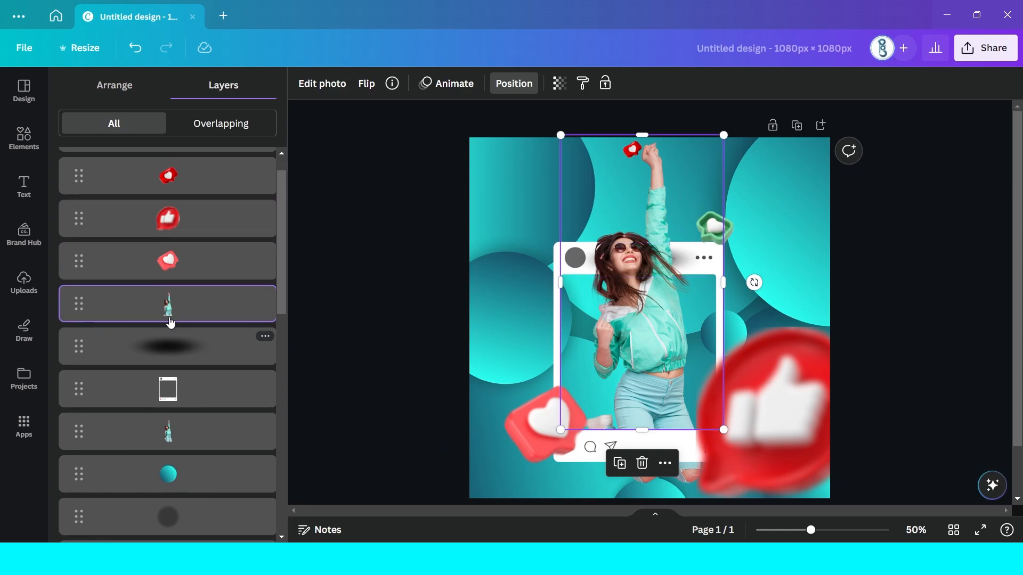
{"action": "left_click", "coordinate": [182, 349], "text": "shift"}
{"action": "left_click", "coordinate": [183, 388], "text": "shift"}
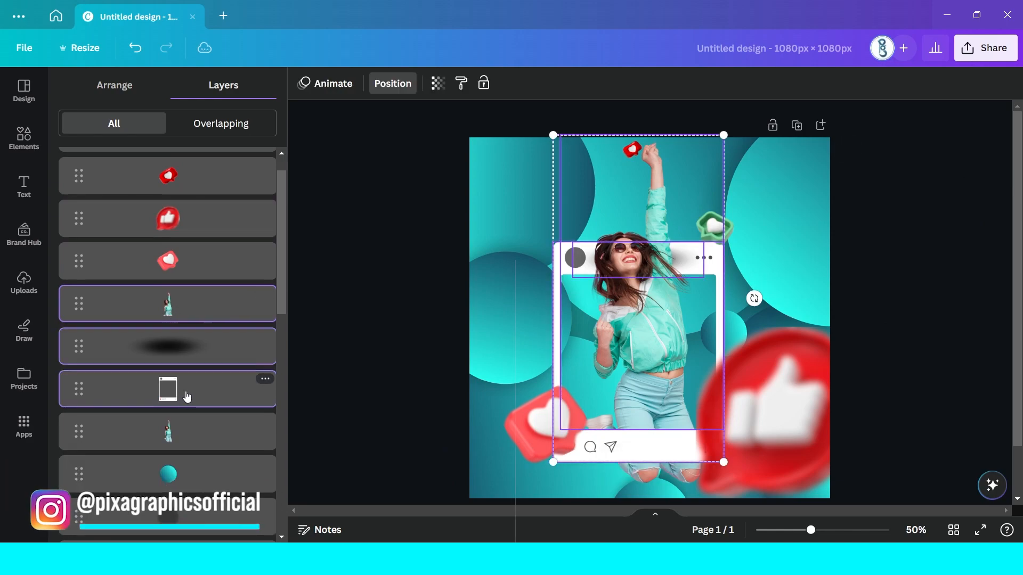
{"action": "left_click", "coordinate": [185, 428], "text": "shift"}
{"action": "scroll", "coordinate": [805, 422], "scroll_direction": "down", "scroll_amount": 2}
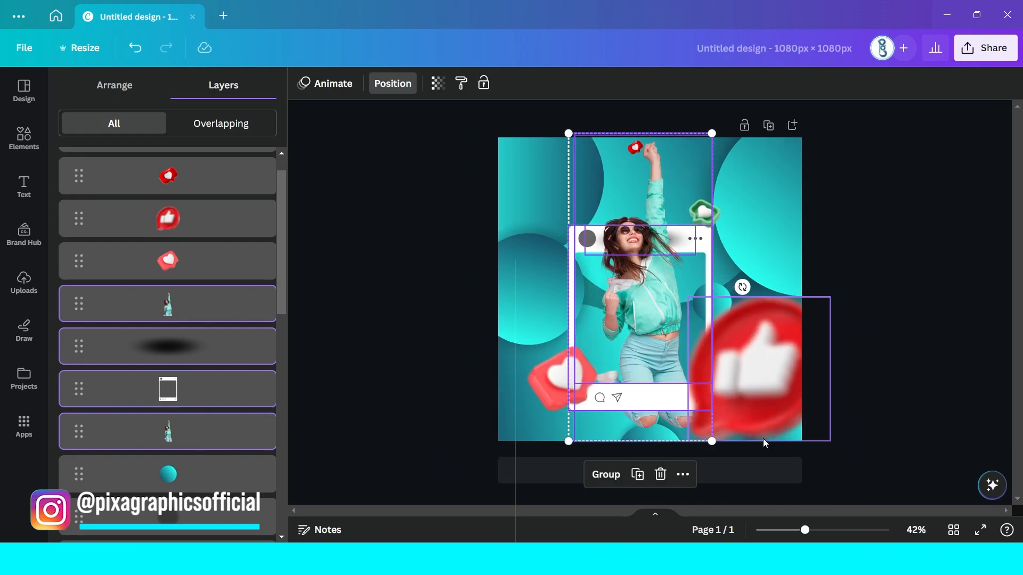
{"action": "left_click_drag", "start_coordinate": [713, 440], "coordinate": [706, 430]}
{"action": "left_click_drag", "start_coordinate": [644, 356], "coordinate": [652, 351]}
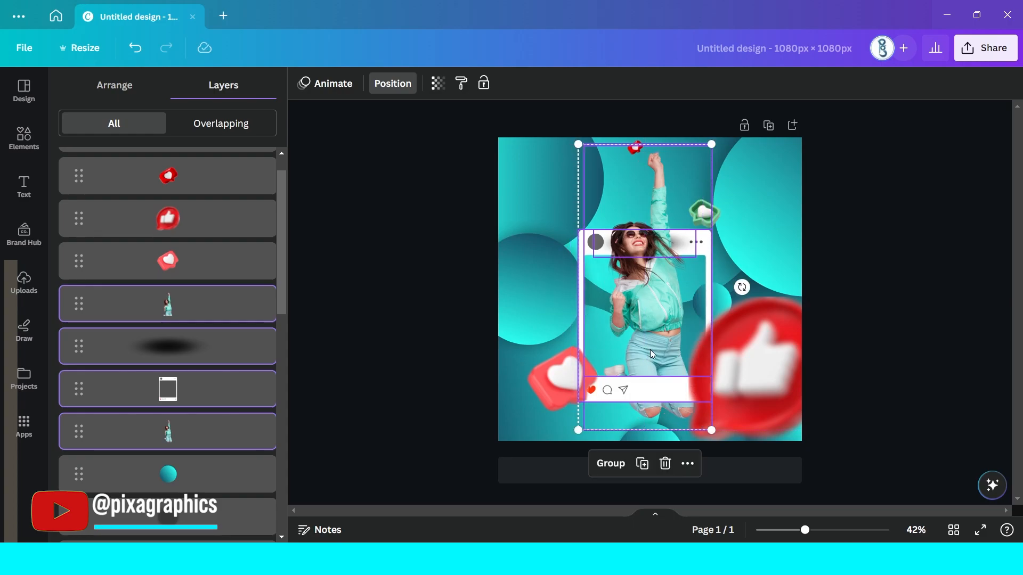
{"action": "left_click", "coordinate": [435, 403]}
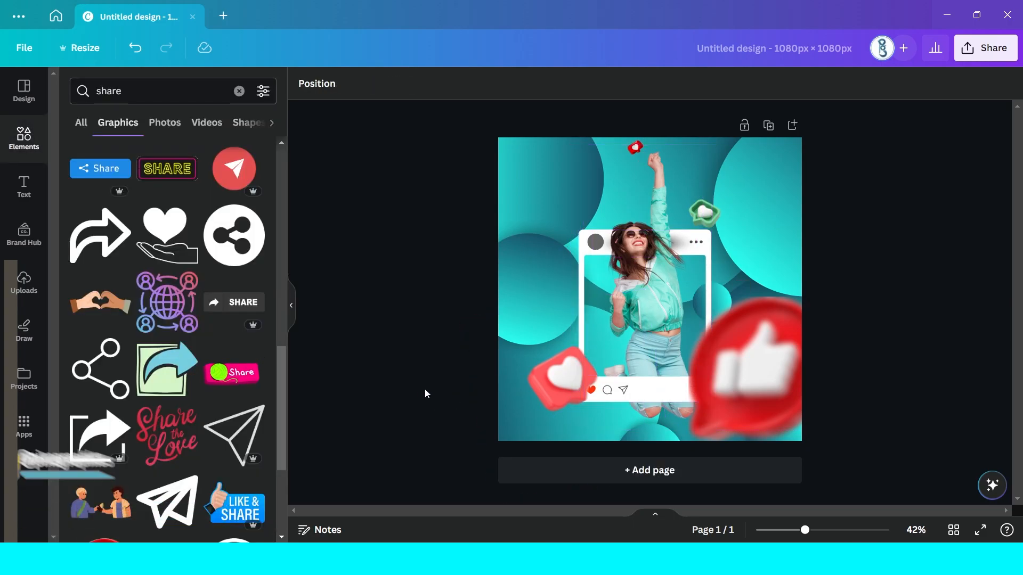
Move the red heart bubble at the frame's lower-left corner slightly up and right, and shrink it a little
{"action": "left_click", "coordinate": [551, 376]}
{"action": "left_click_drag", "start_coordinate": [552, 376], "coordinate": [567, 367]}
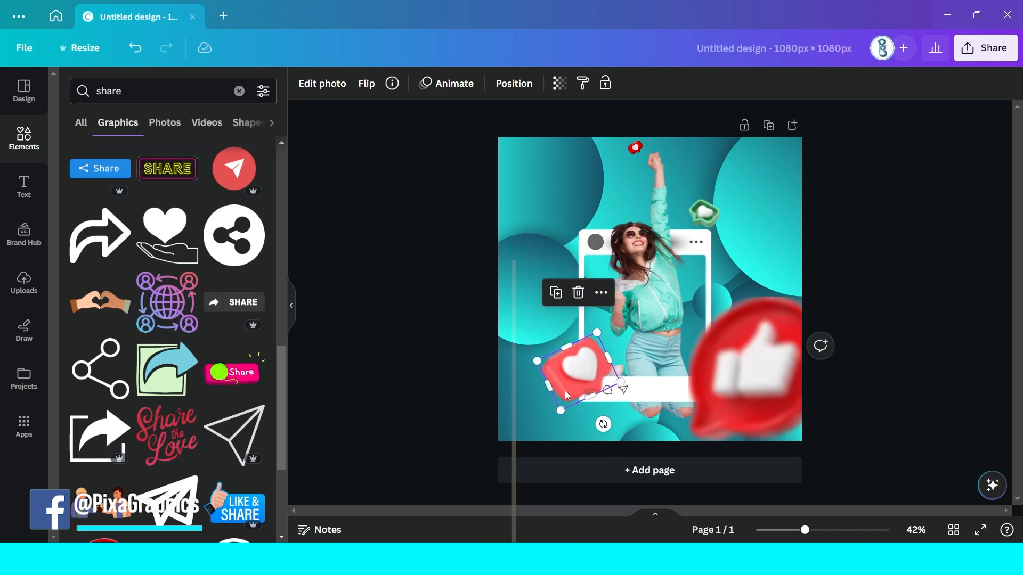
{"action": "left_click_drag", "start_coordinate": [559, 410], "coordinate": [568, 401]}
Move the green heart bubble down onto the frame's upper-right corner and the small red heart bubble slightly below the woman's raised fist
{"action": "left_click", "coordinate": [710, 219]}
{"action": "left_click_drag", "start_coordinate": [710, 219], "coordinate": [715, 252]}
{"action": "left_click", "coordinate": [635, 152]}
{"action": "left_click_drag", "start_coordinate": [661, 124], "coordinate": [661, 149]}
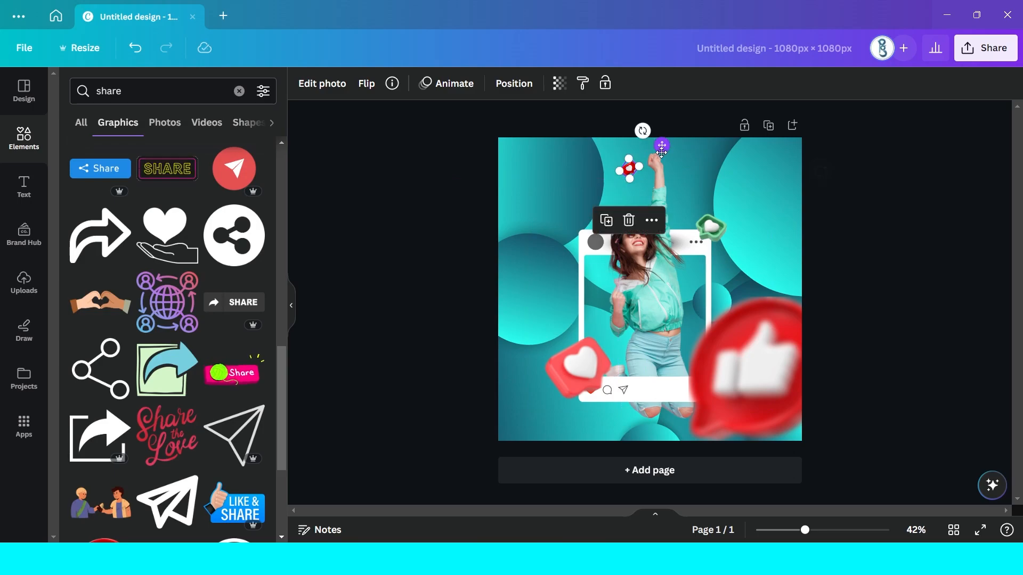
{"action": "left_click", "coordinate": [902, 326]}
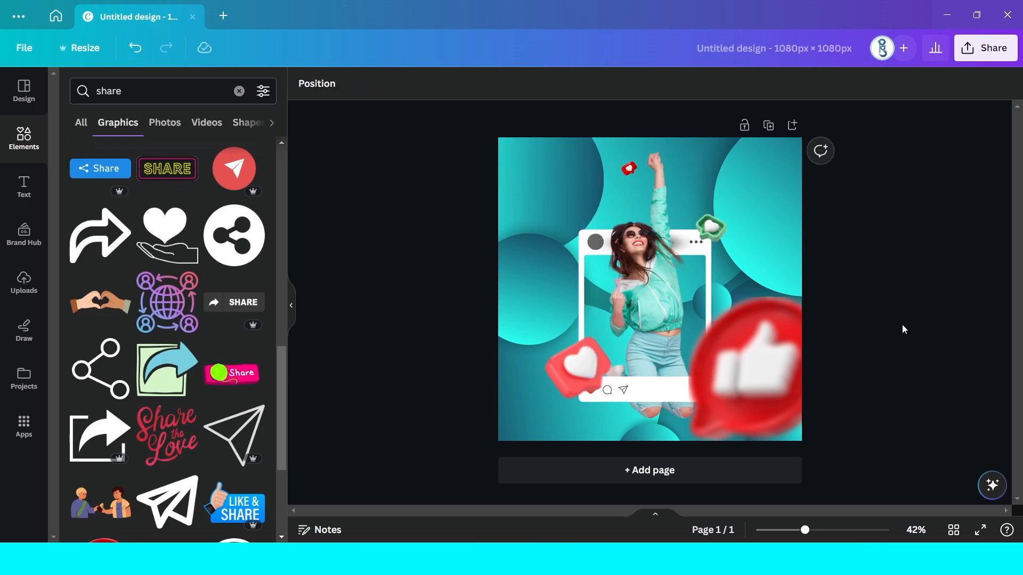